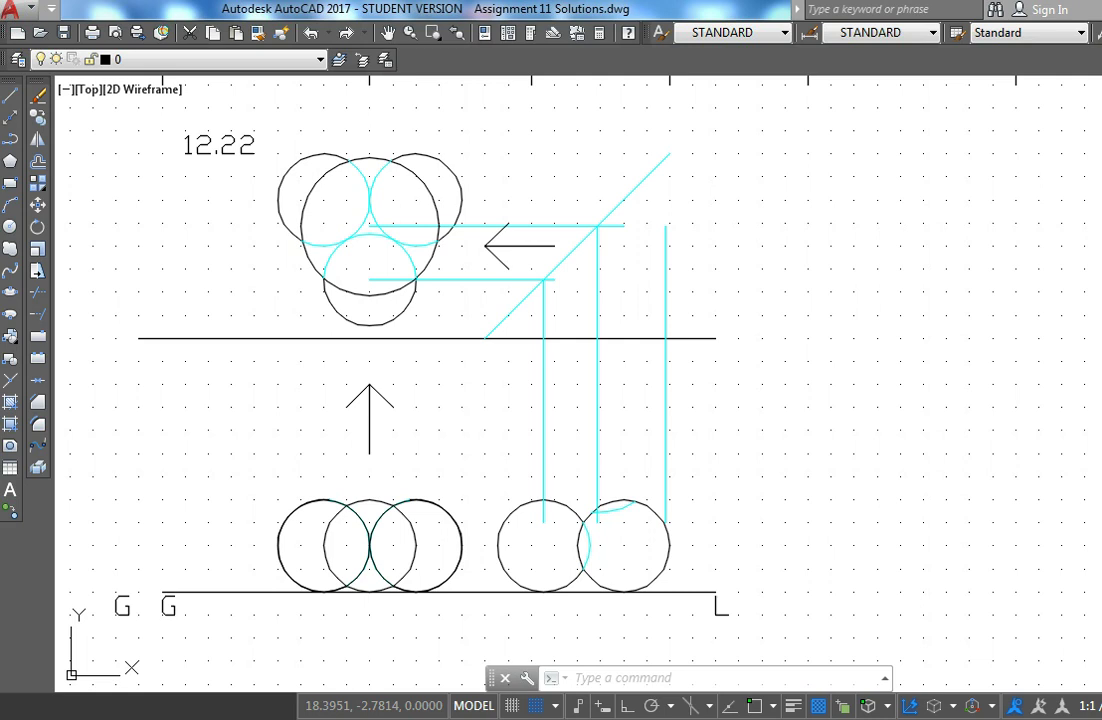
pyautogui.write('c')
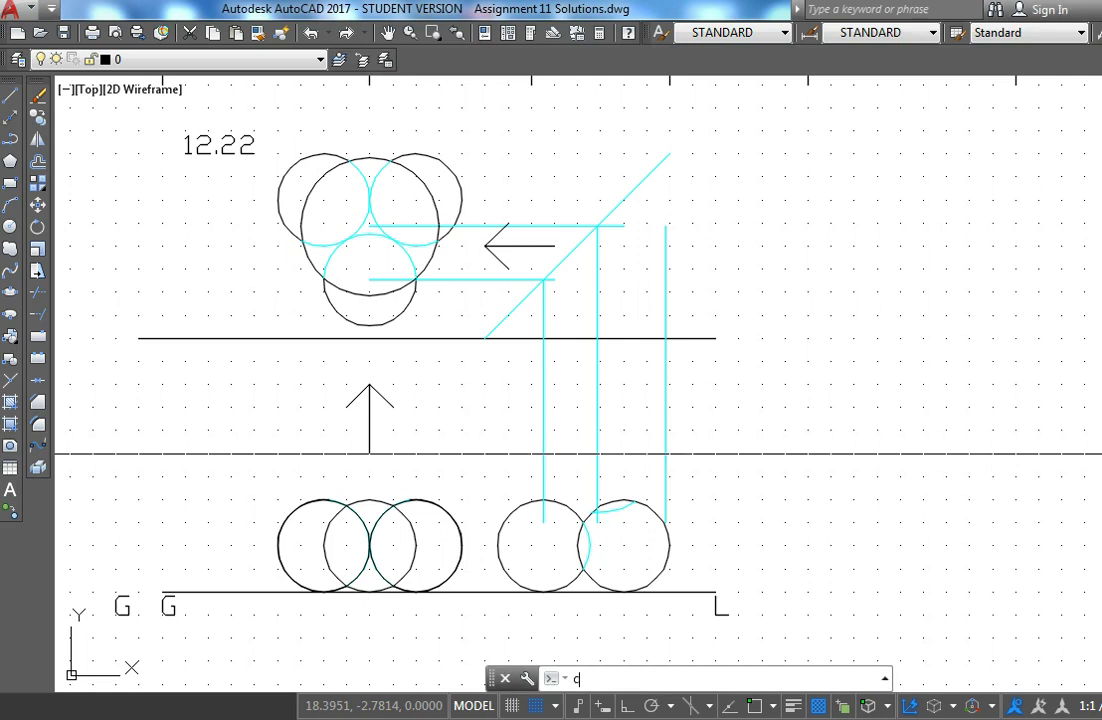
pyautogui.press('Return')
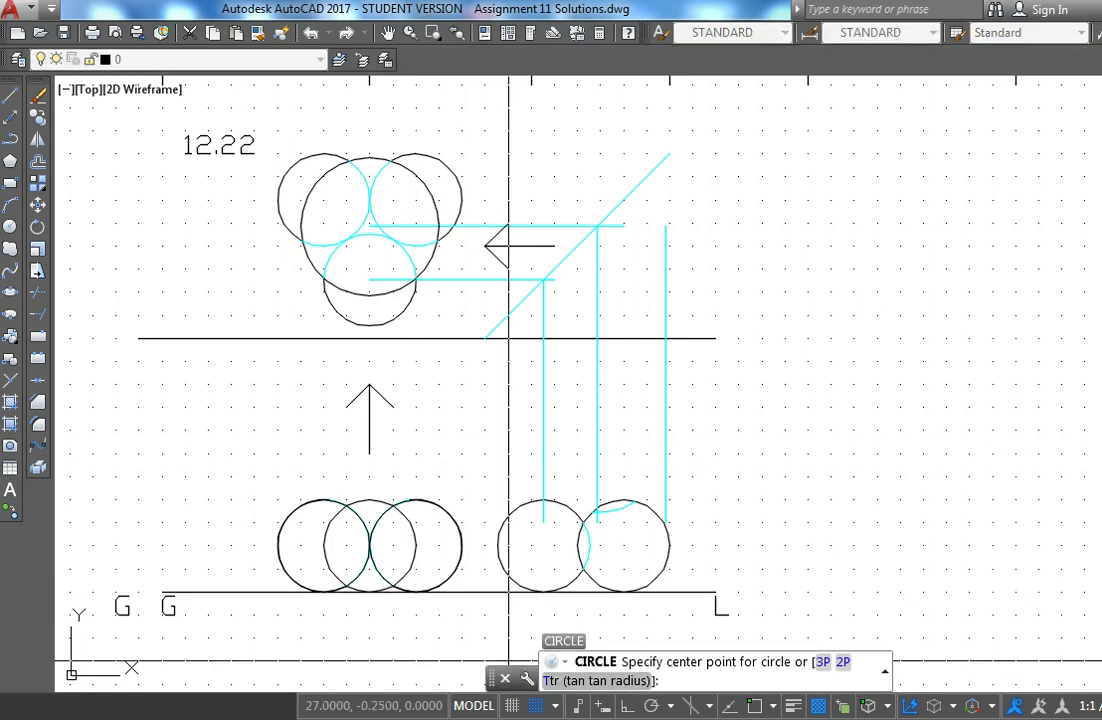
pyautogui.write('T')
pyautogui.press('Return')
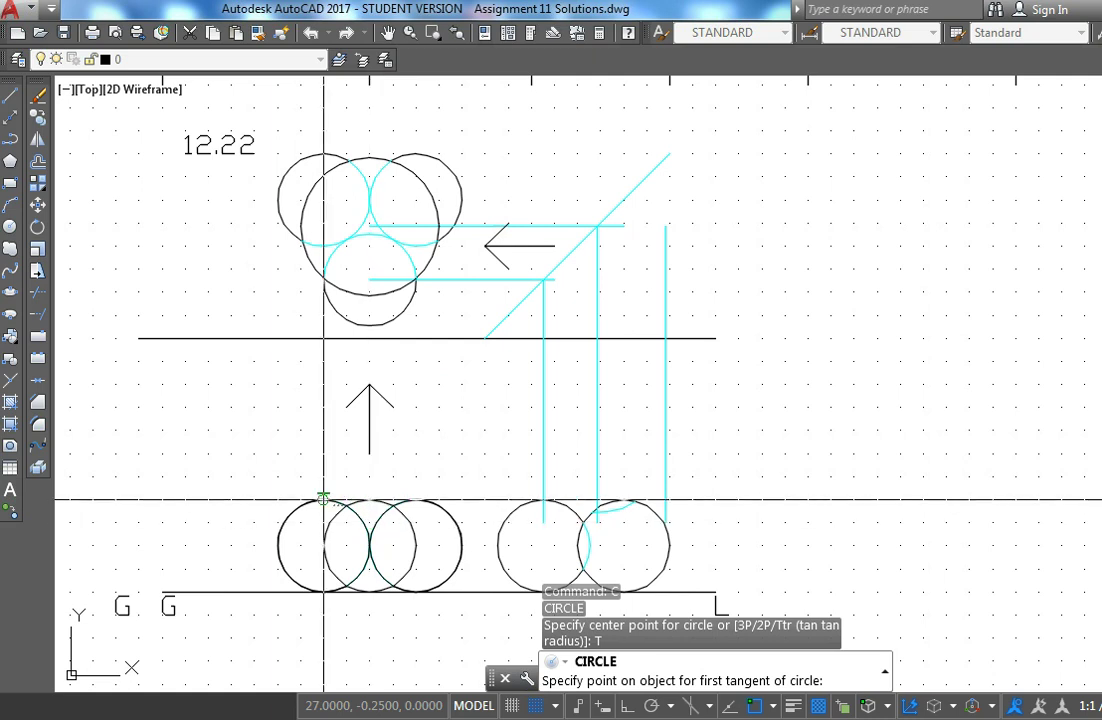
pyautogui.press('F9')
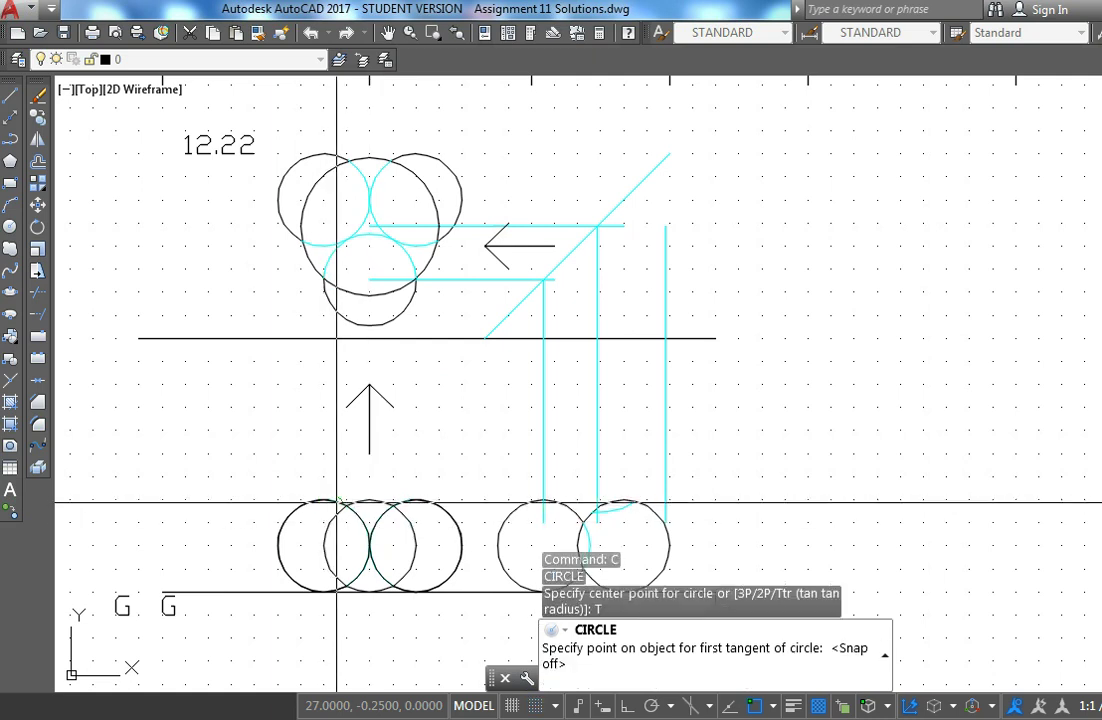
pyautogui.click(333, 498)
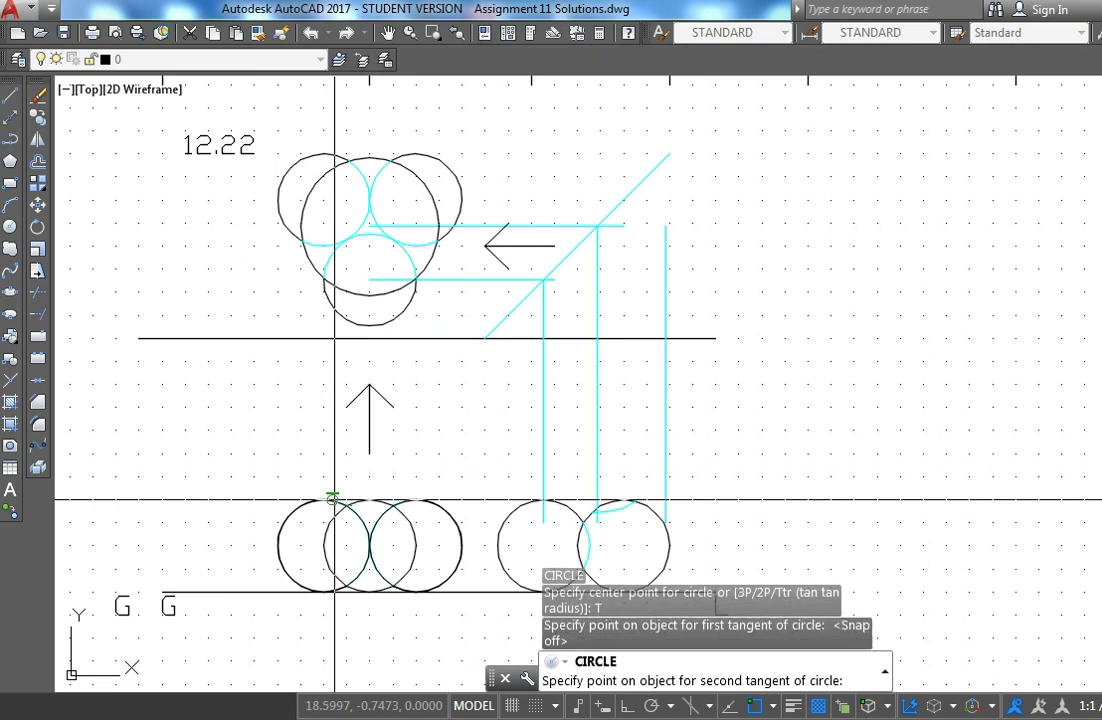
pyautogui.click(408, 497)
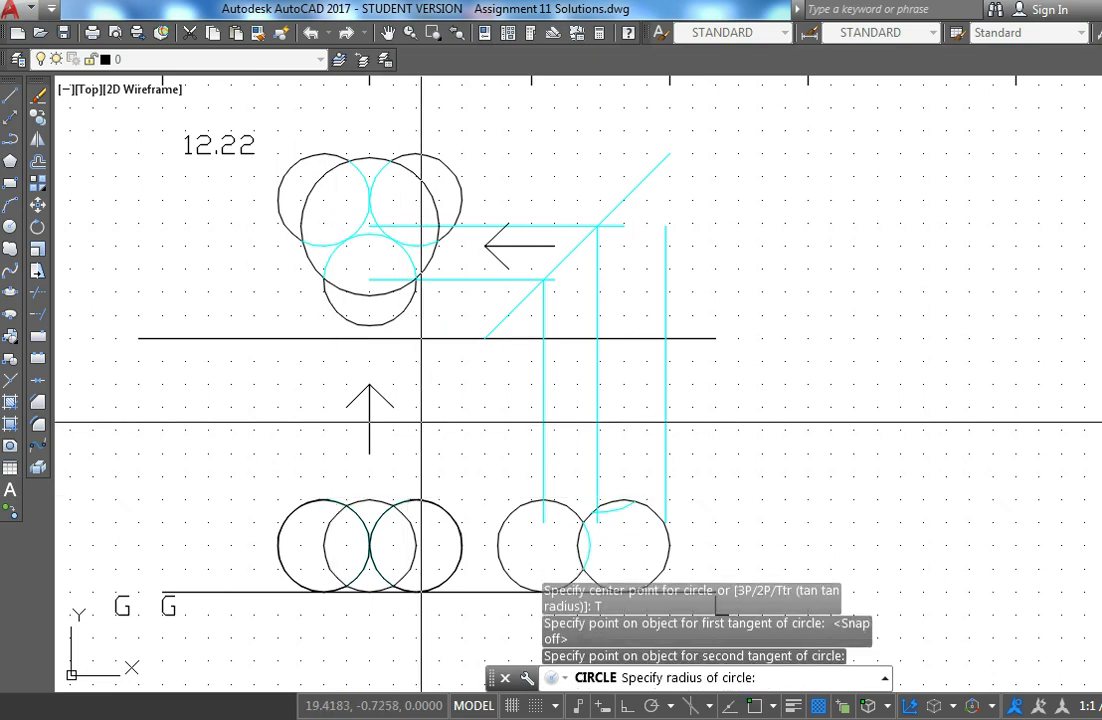
pyautogui.write('0.75')
pyautogui.press('Return')
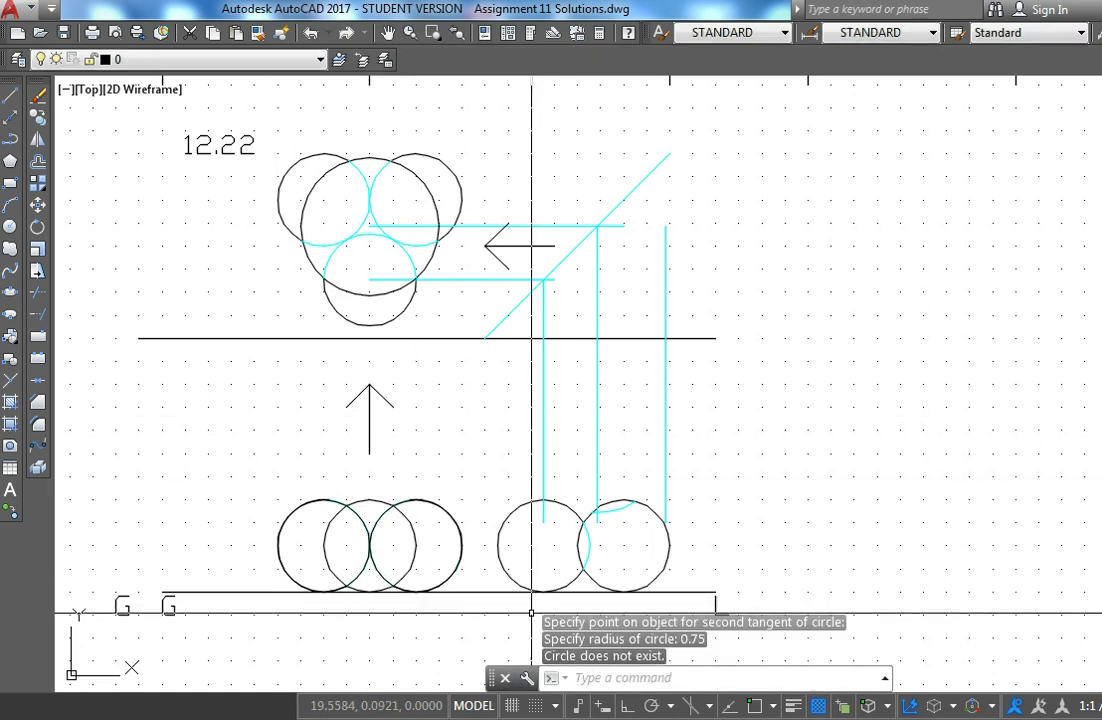
pyautogui.write('c')
pyautogui.press('Return')
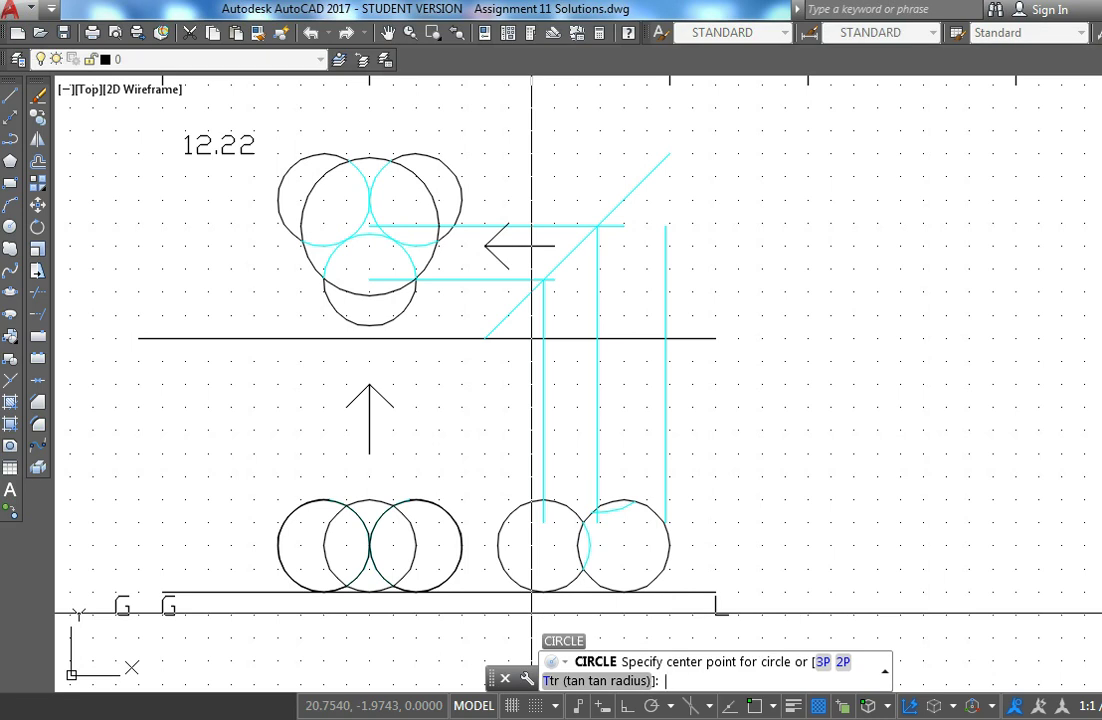
pyautogui.write('T')
pyautogui.press('Return')
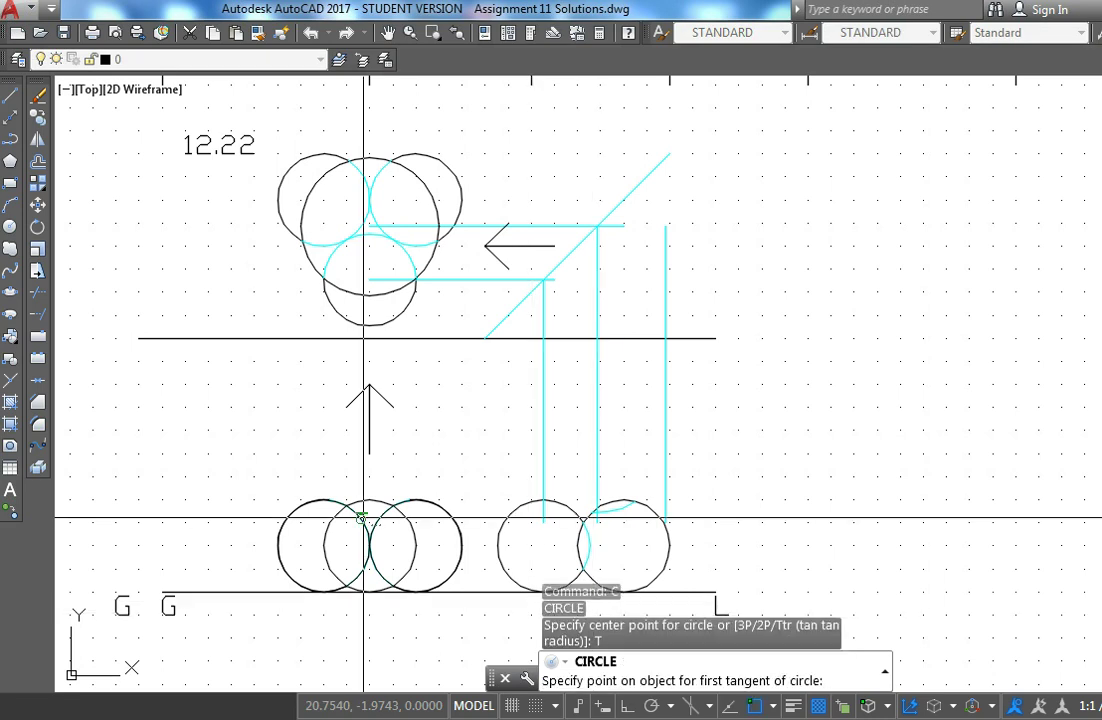
pyautogui.click(334, 498)
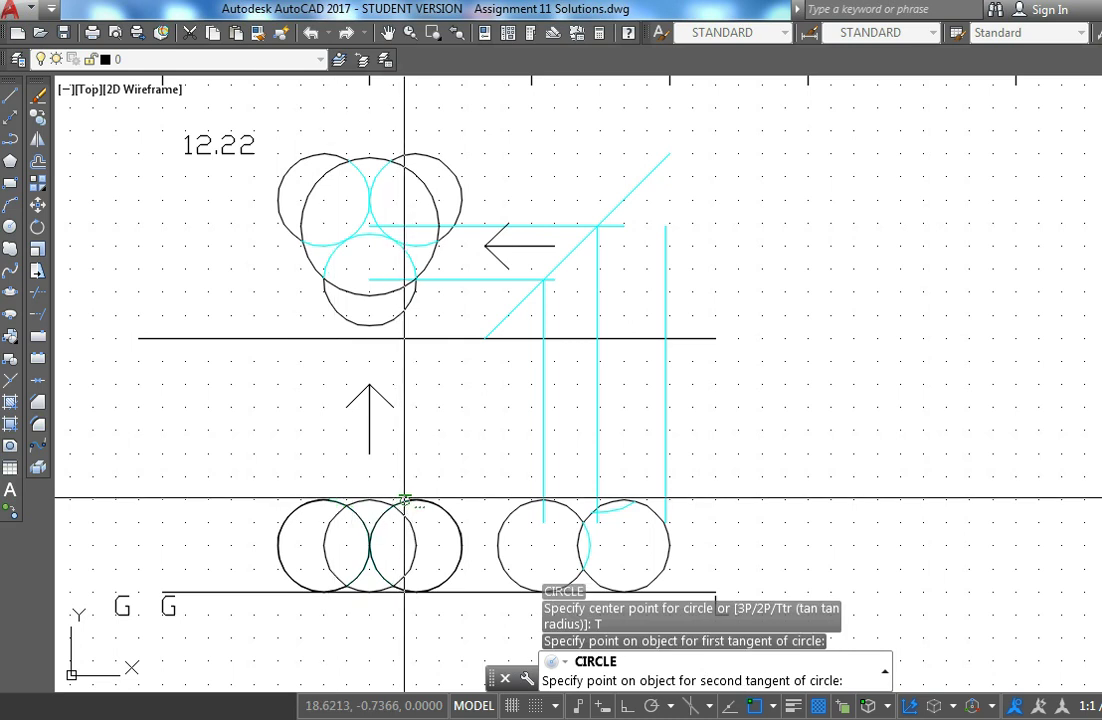
pyautogui.click(388, 510)
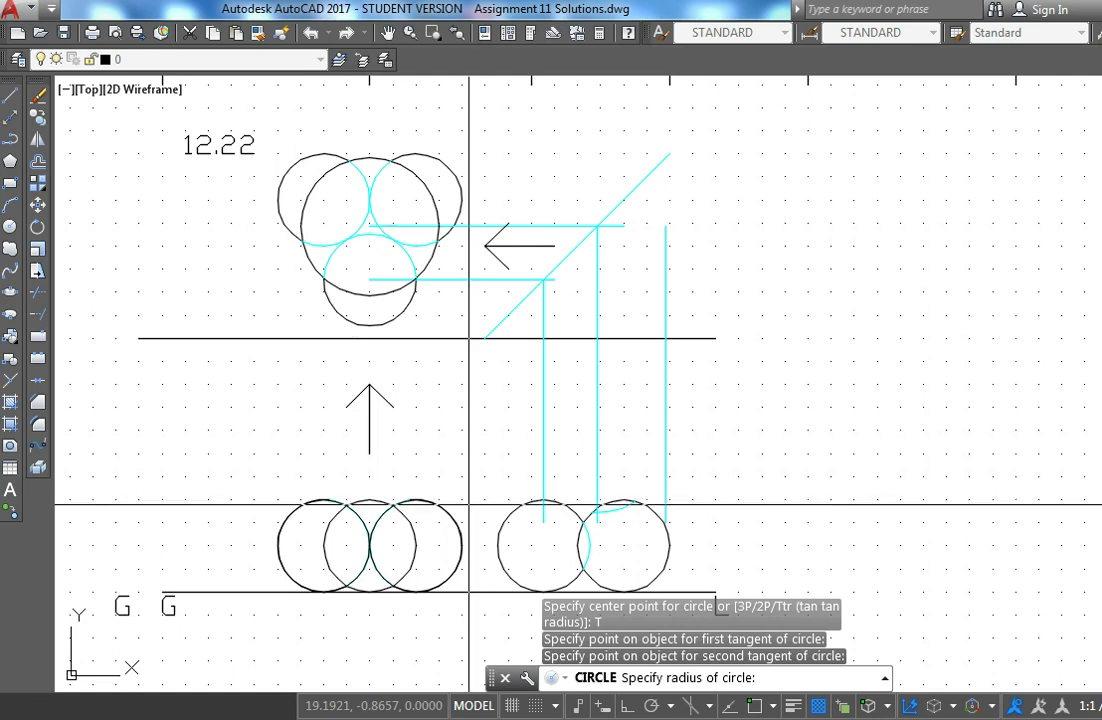
pyautogui.write('.75')
pyautogui.press('Return')
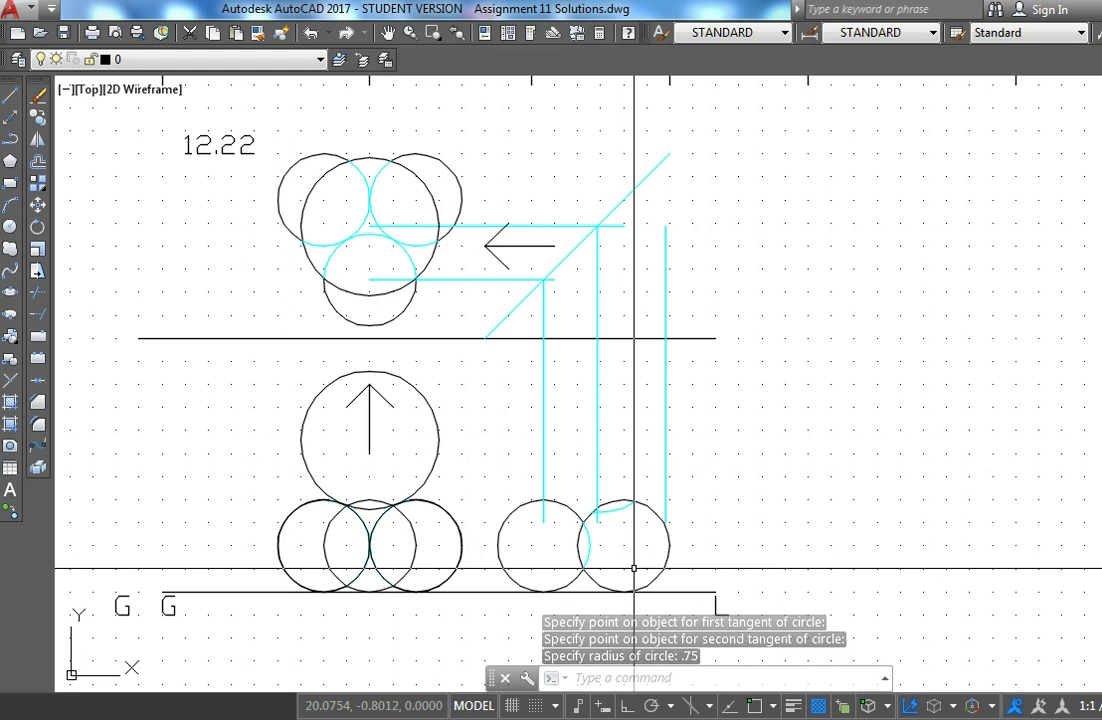
pyautogui.click(436, 460)
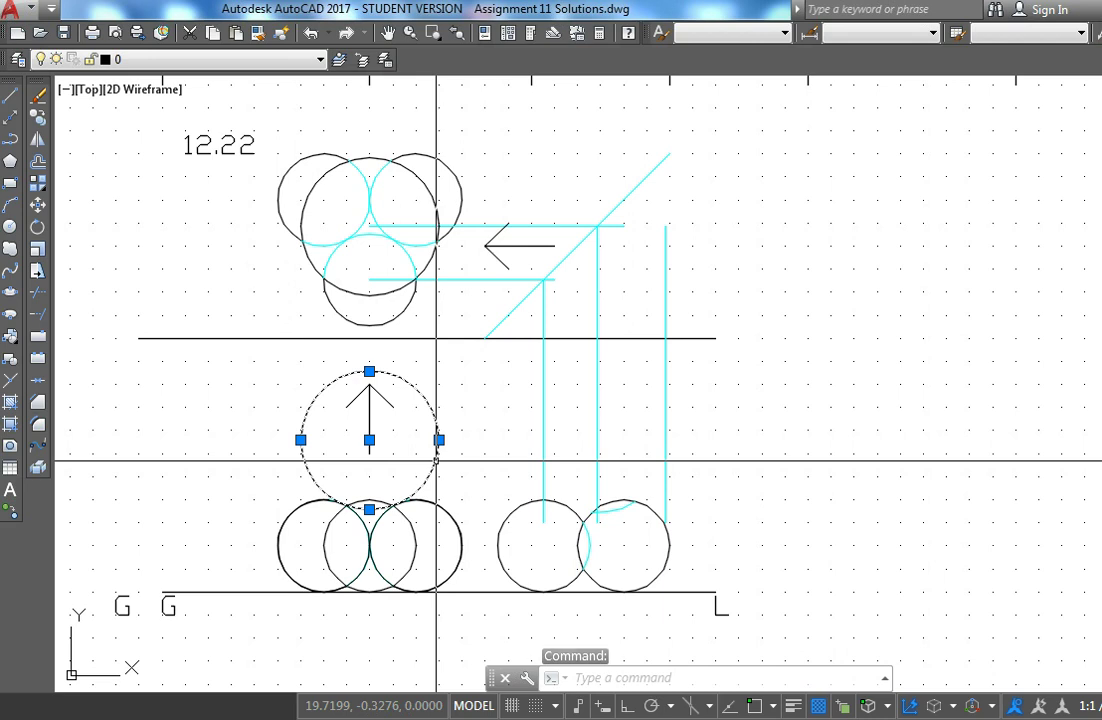
pyautogui.press('Delete')
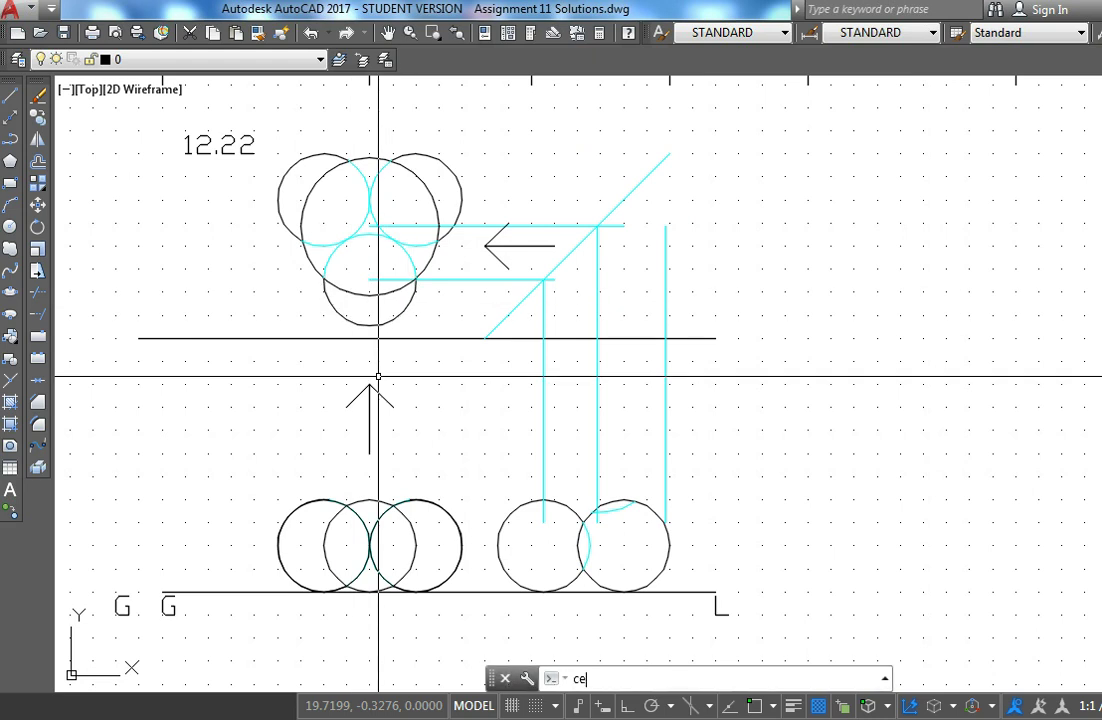
# Step: Draw a horizontal line in the top view from the upper-left circle's centre to the upper-right circle's centre
pyautogui.write('ter')
pyautogui.press('Escape')
pyautogui.write('l')
pyautogui.press('Return')
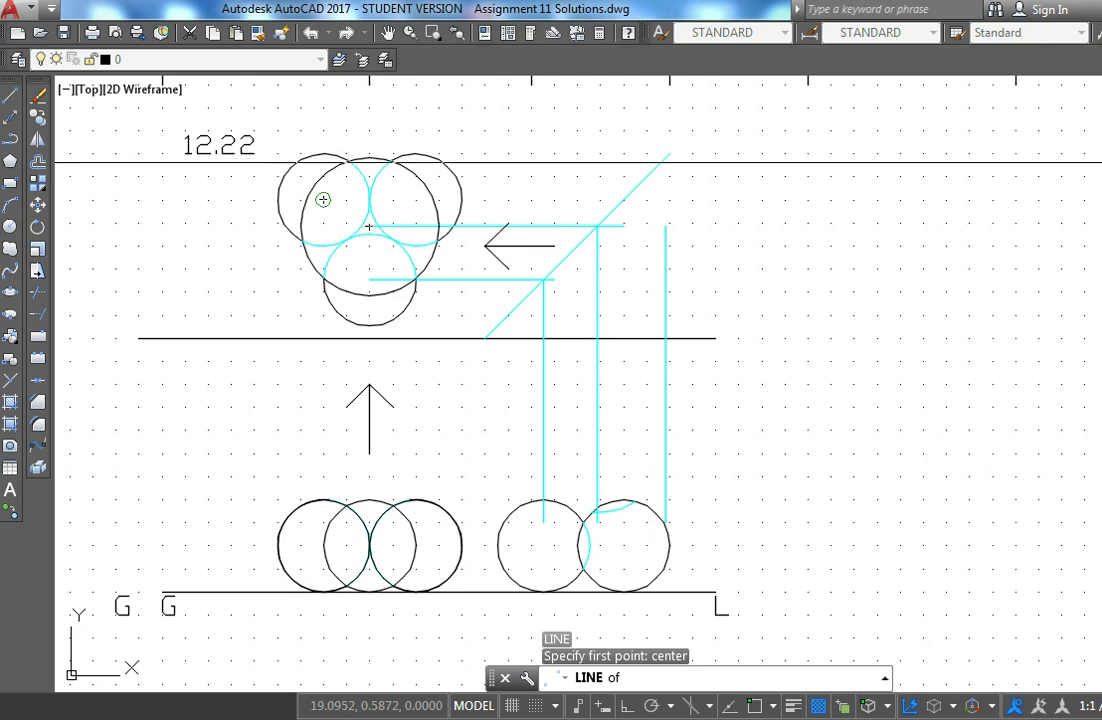
pyautogui.click(313, 167)
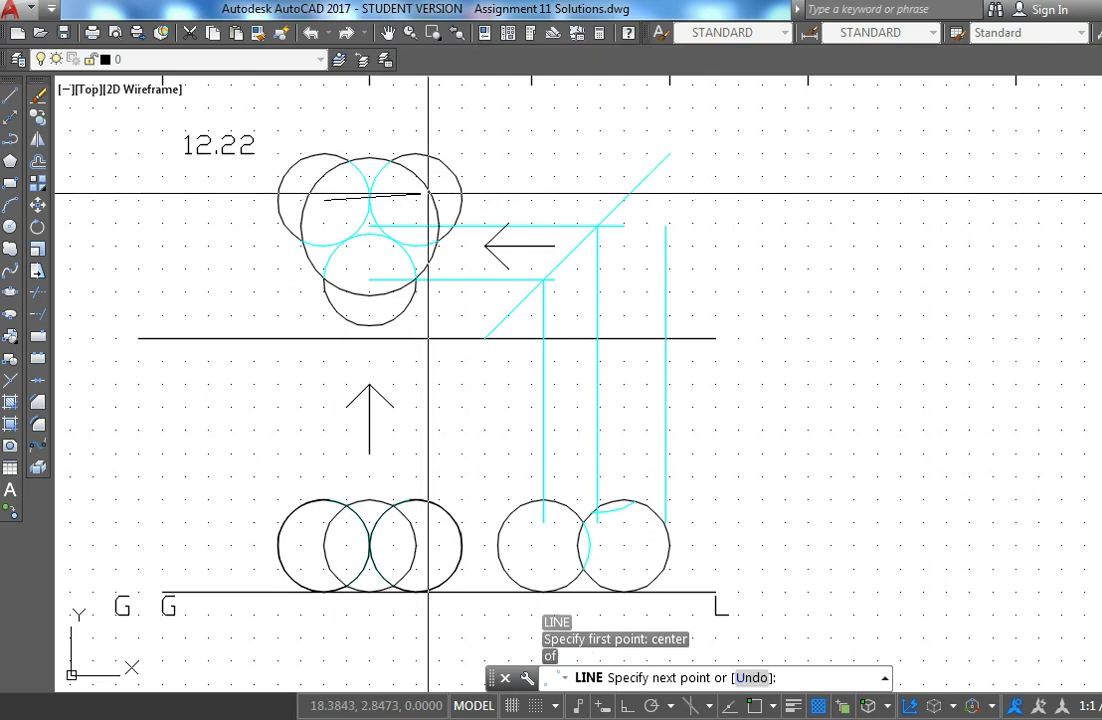
pyautogui.press('Return')
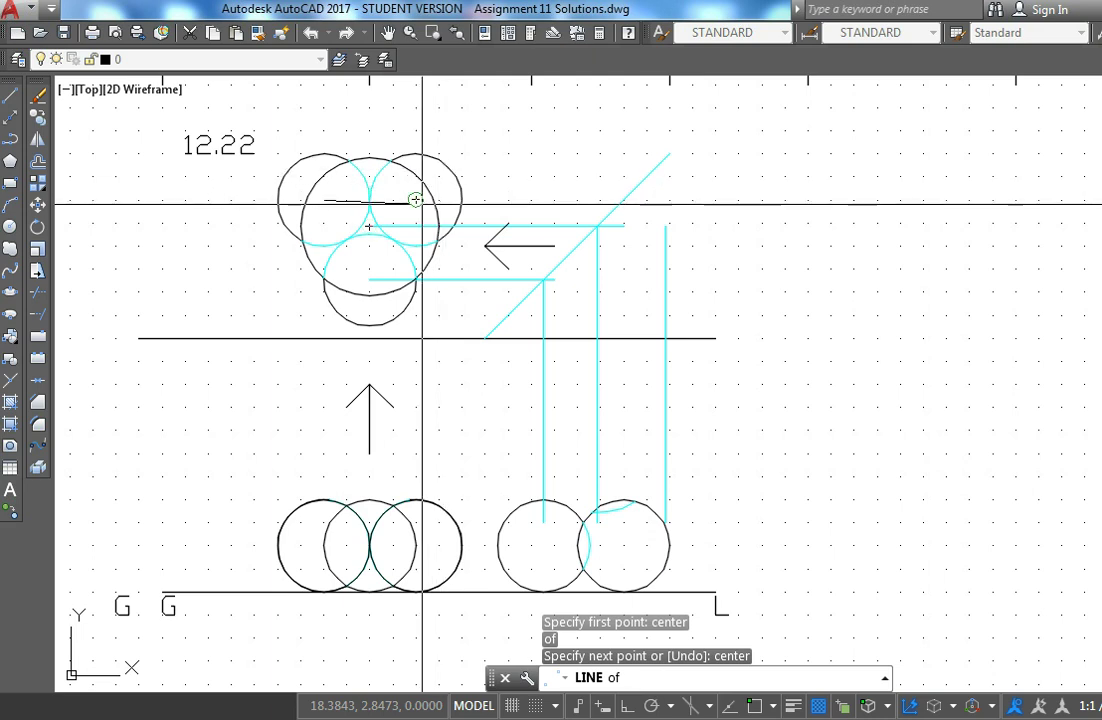
pyautogui.click(415, 199)
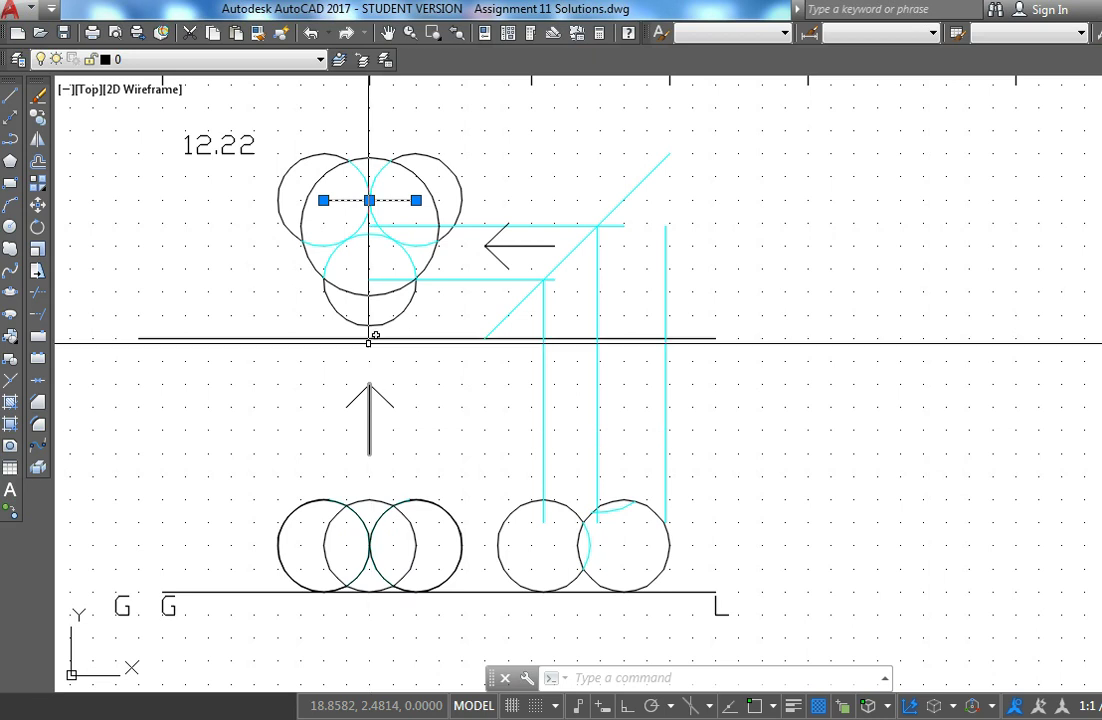
pyautogui.press('Escape')
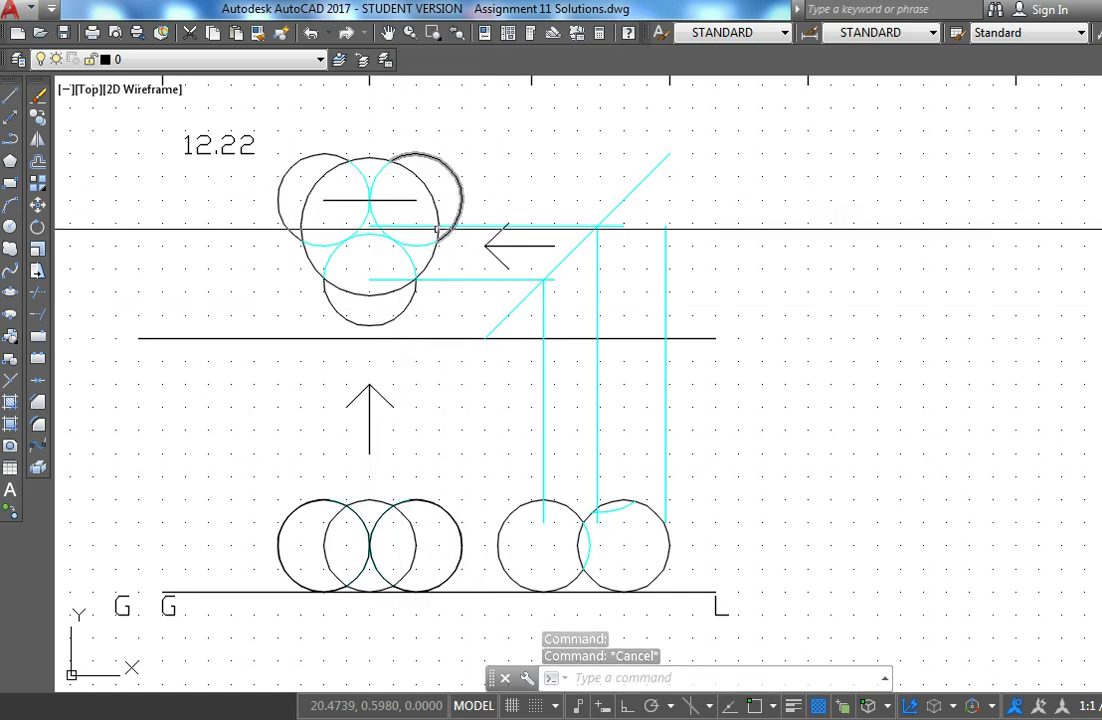
# Step: With object snap on, try a line from the centre line's right end, then cancel it
pyautogui.write('l')
pyautogui.press('Return')
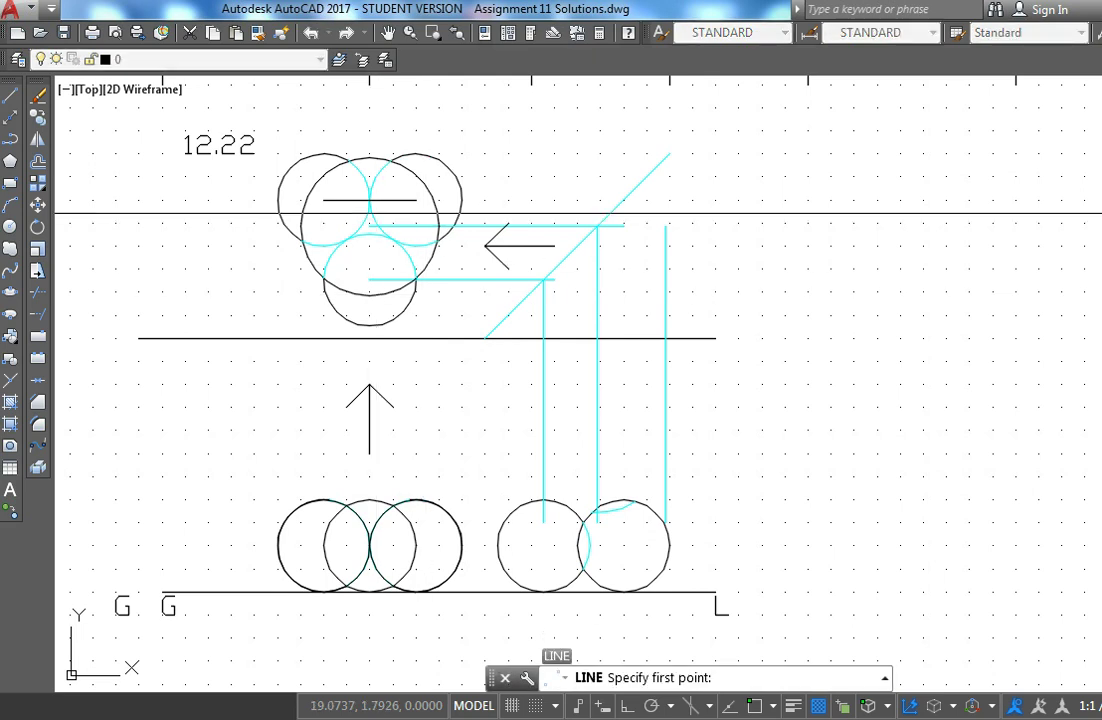
pyautogui.press('F3')
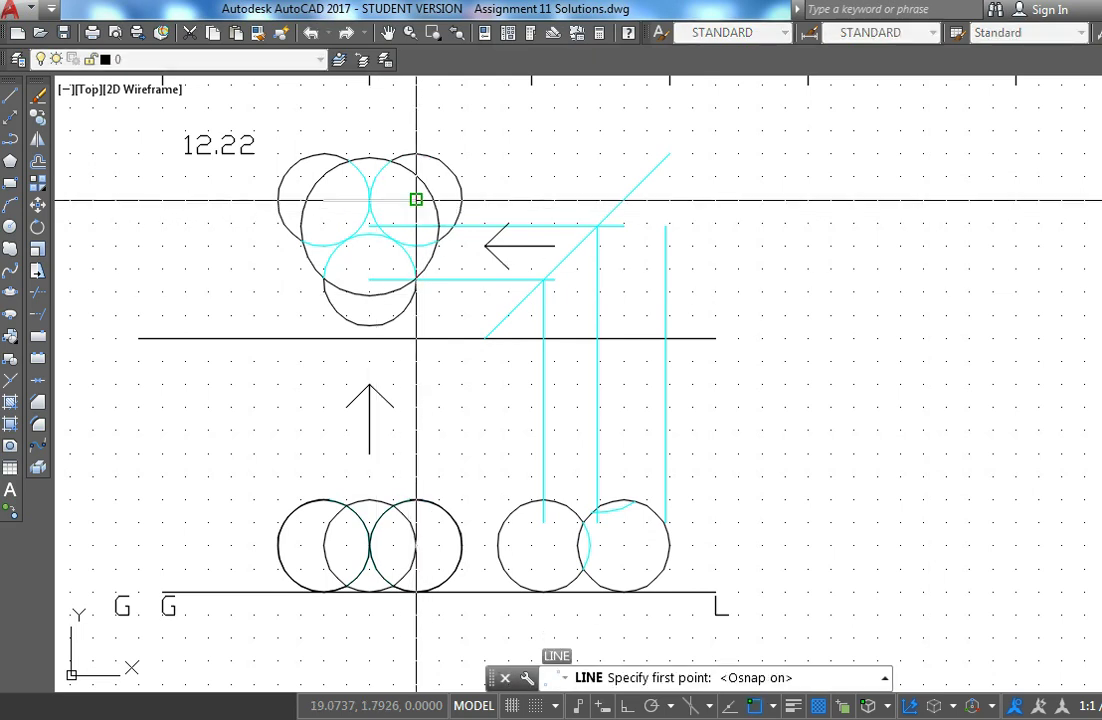
pyautogui.click(416, 200)
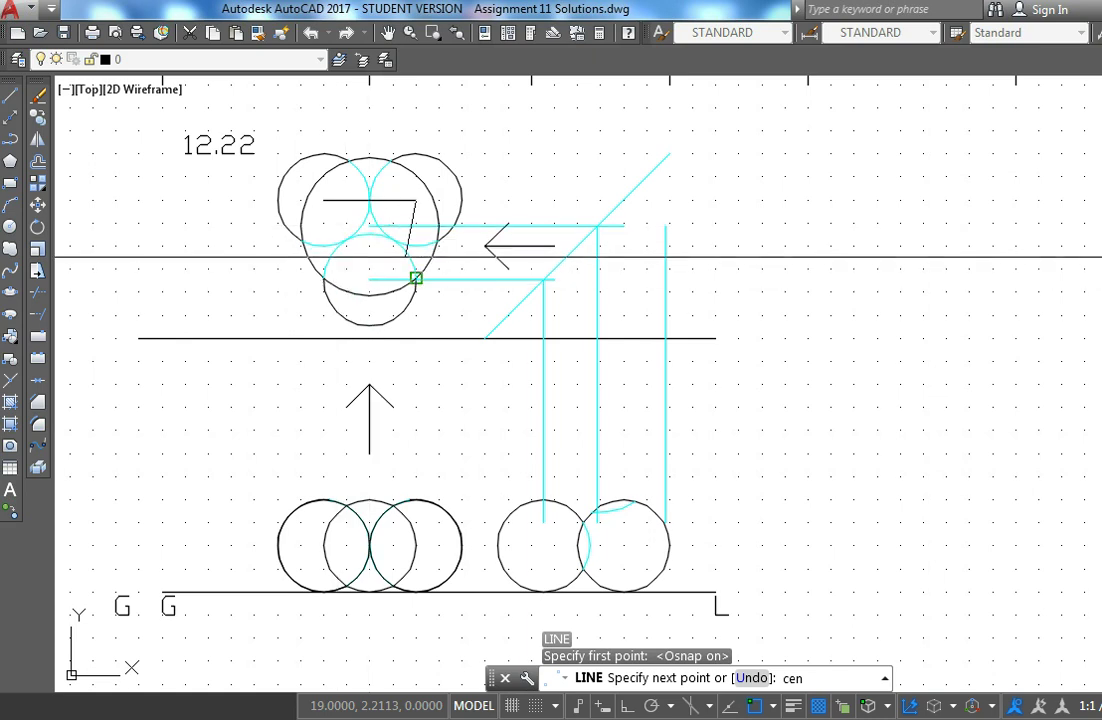
pyautogui.press('Escape')
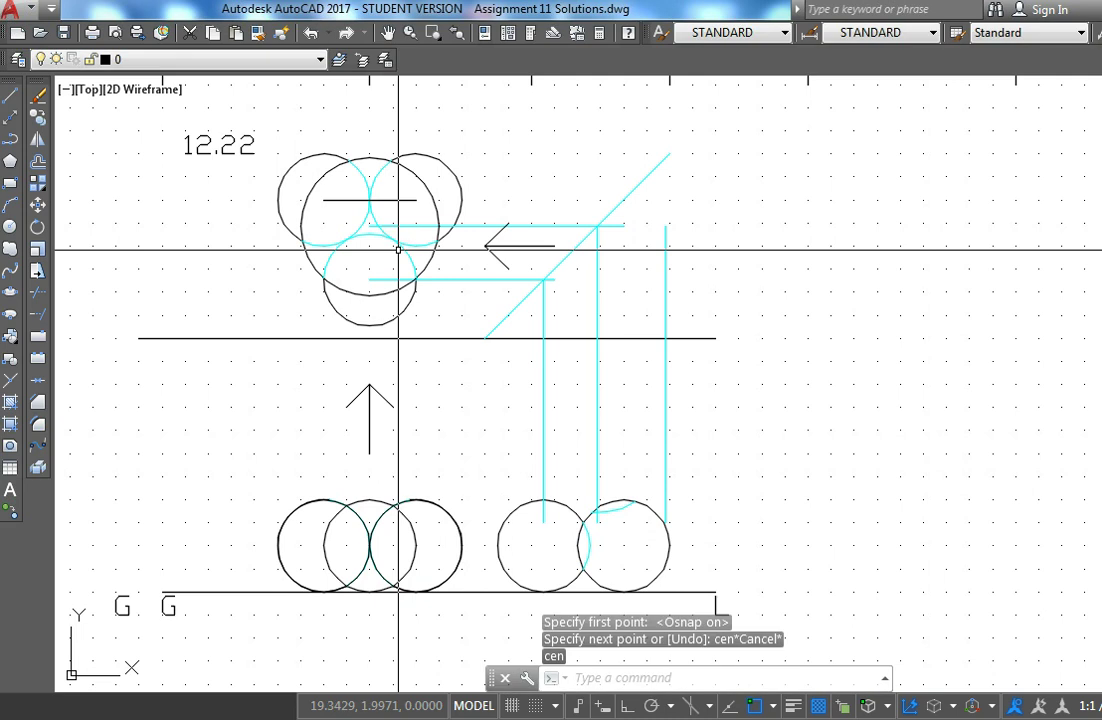
pyautogui.press('Return')
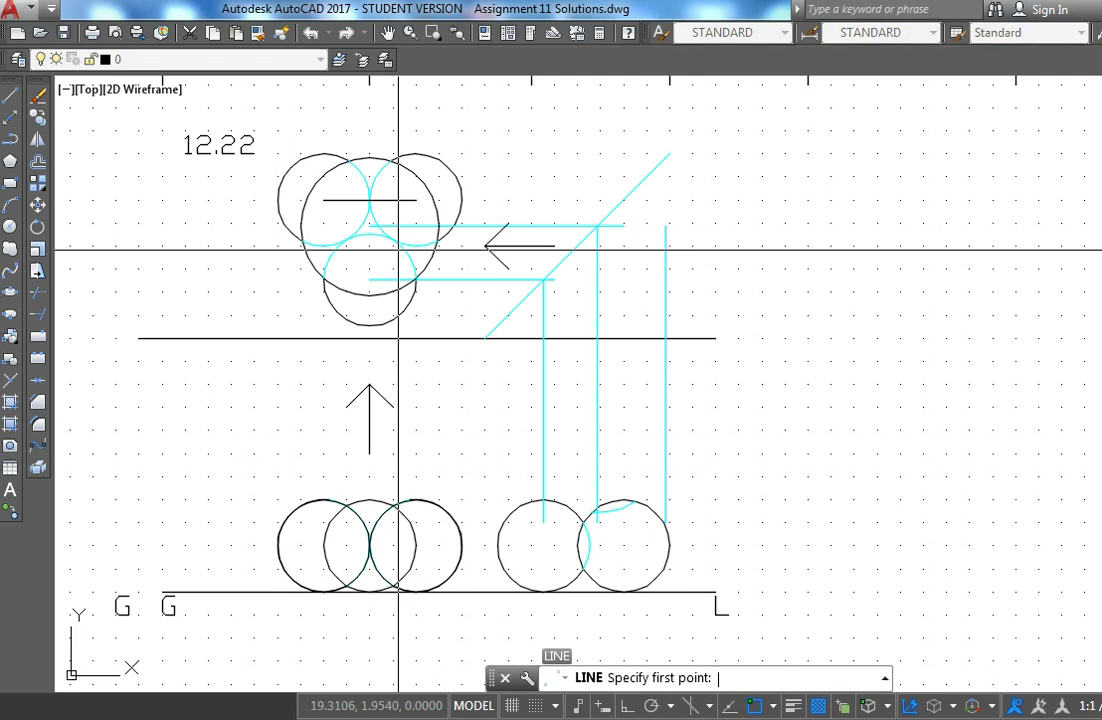
pyautogui.click(416, 200)
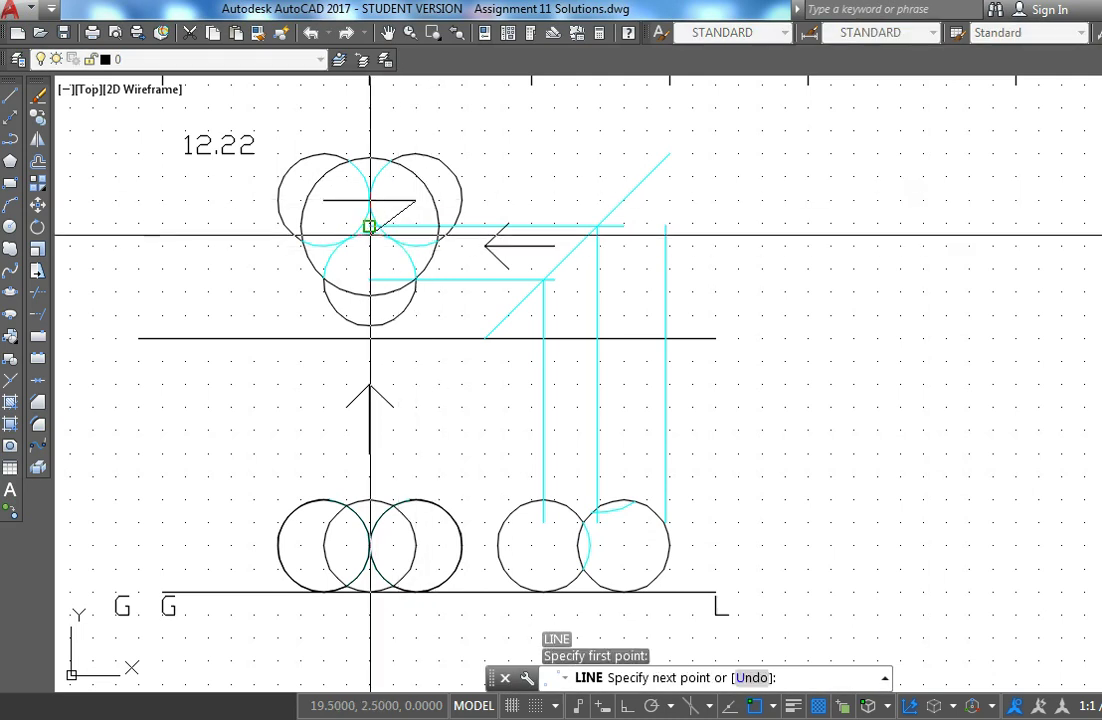
pyautogui.press('Escape')
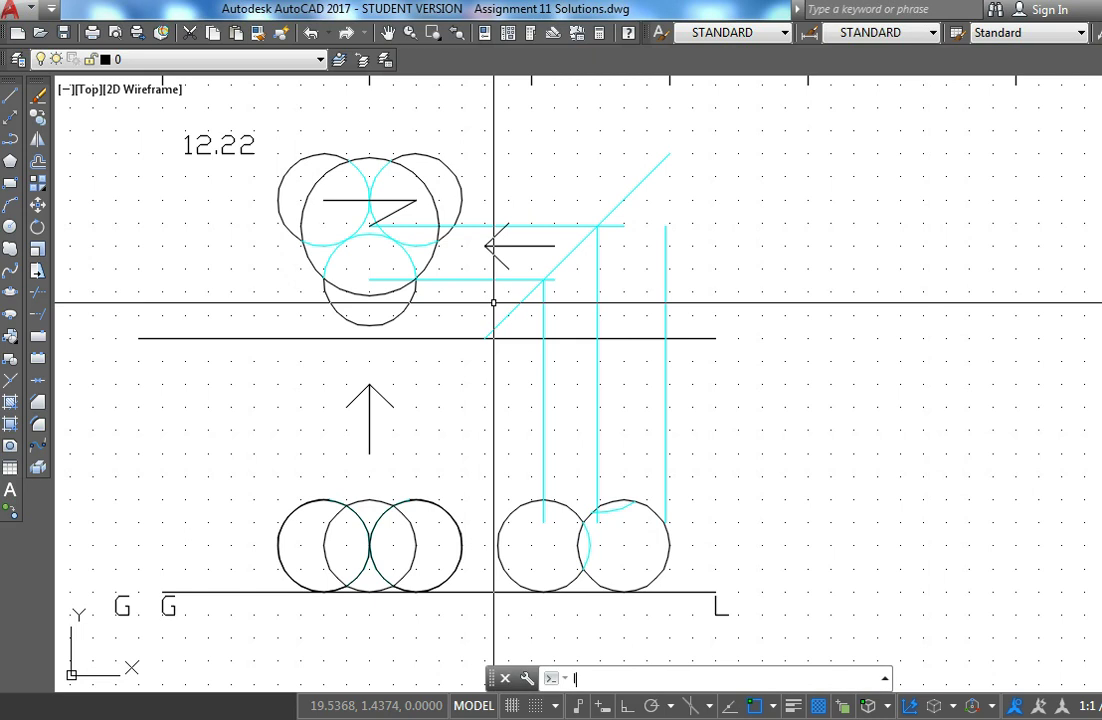
# Step: Draw a vertical line down from the slanted line's lower end and delete the short diagonal line
pyautogui.write('l')
pyautogui.press('Return')
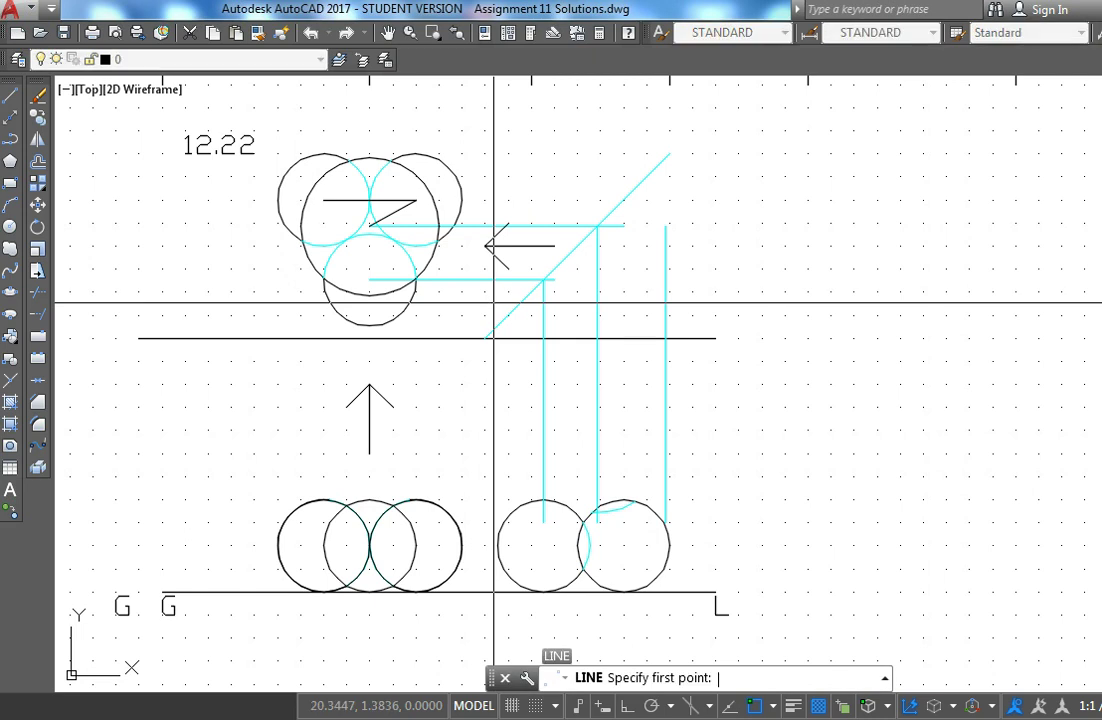
pyautogui.click(369, 226)
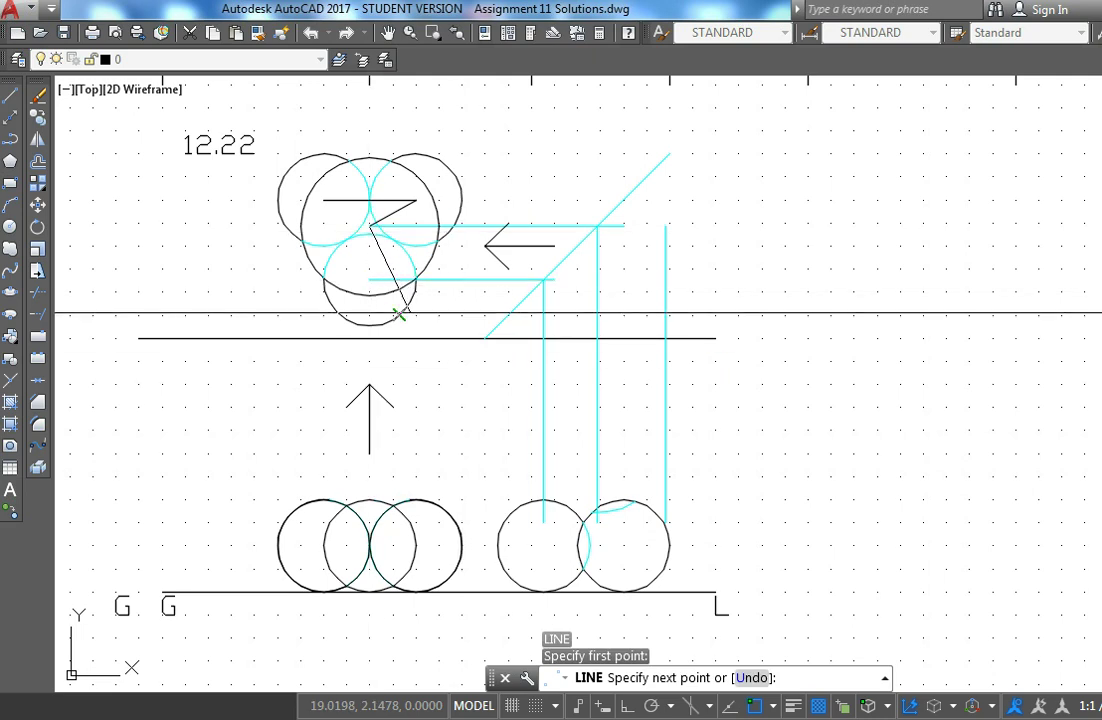
pyautogui.click(369, 280)
pyautogui.press('Return')
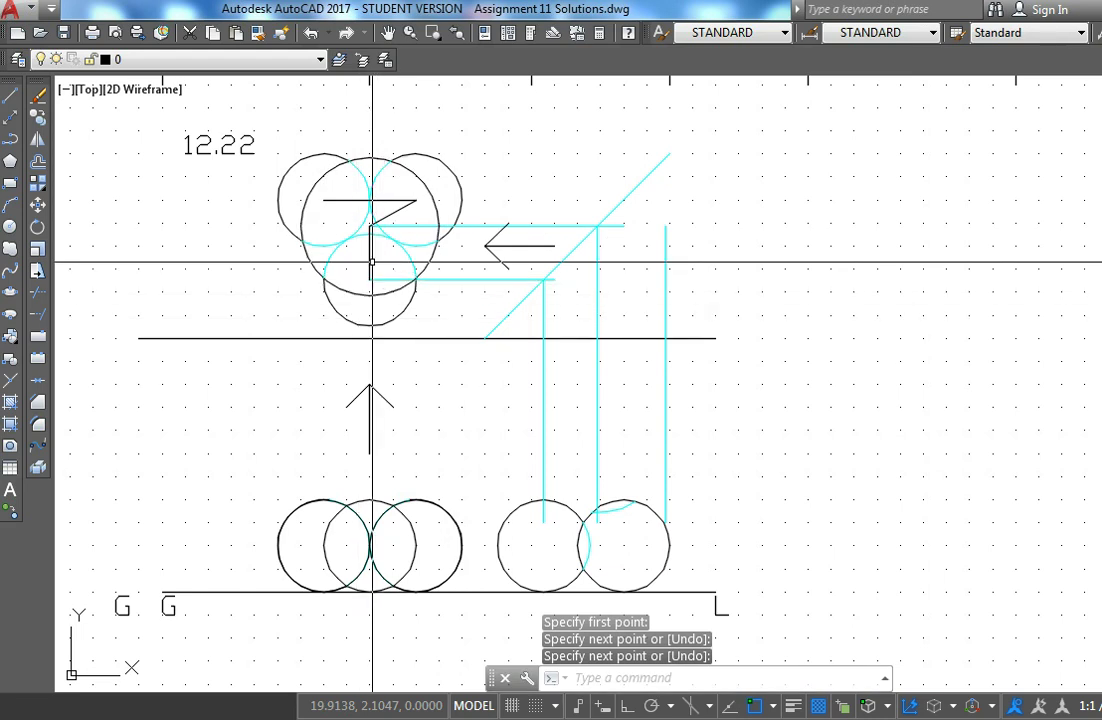
pyautogui.click(394, 215)
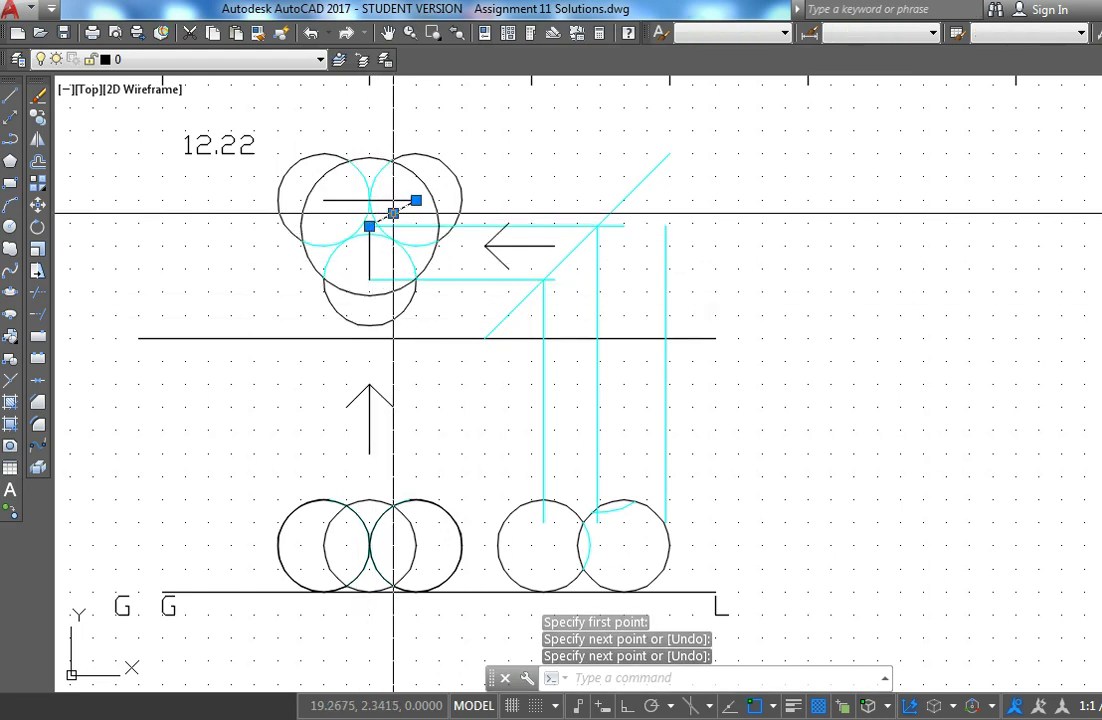
pyautogui.press('Delete')
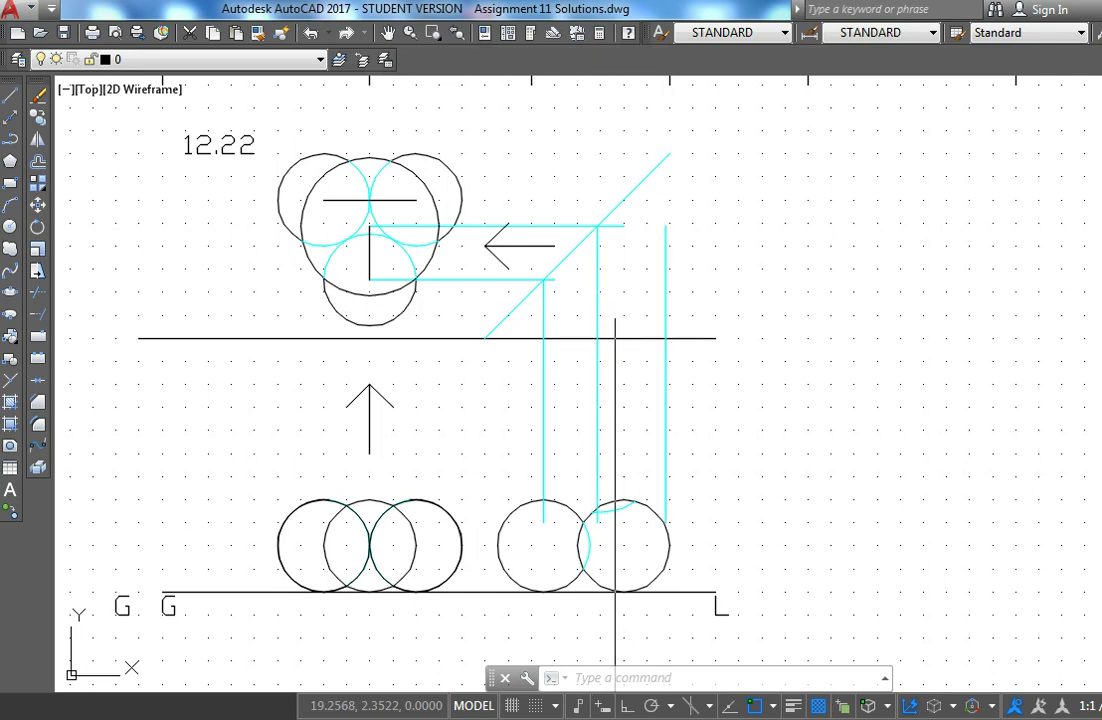
pyautogui.click(665, 300)
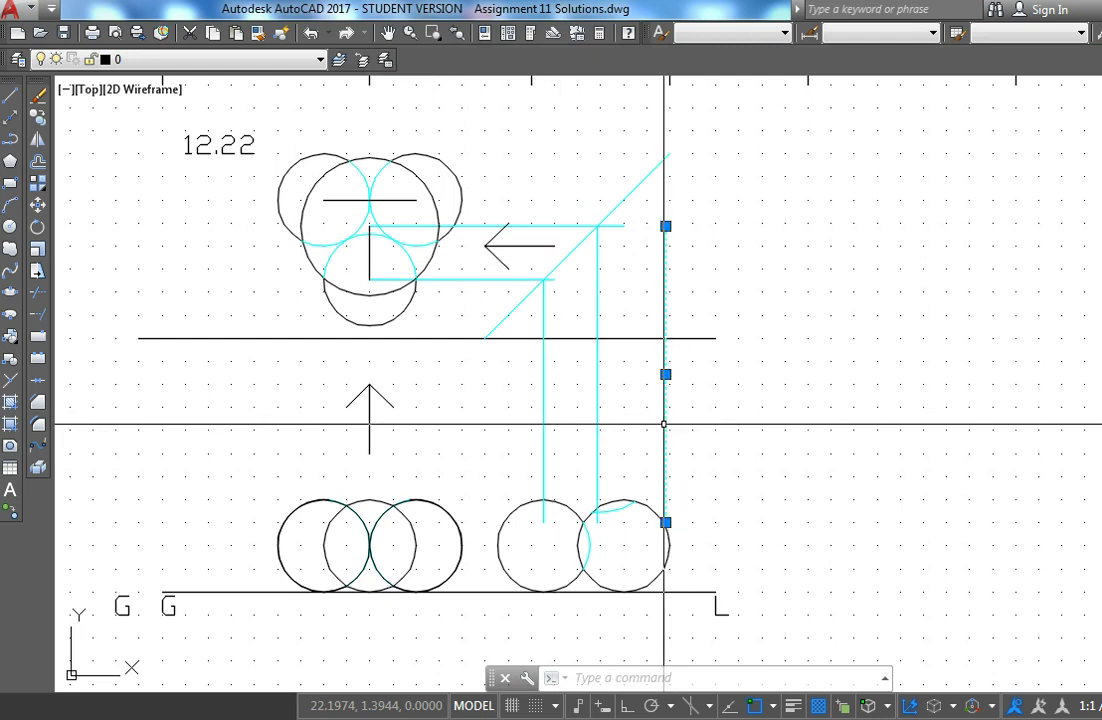
pyautogui.press('Escape')
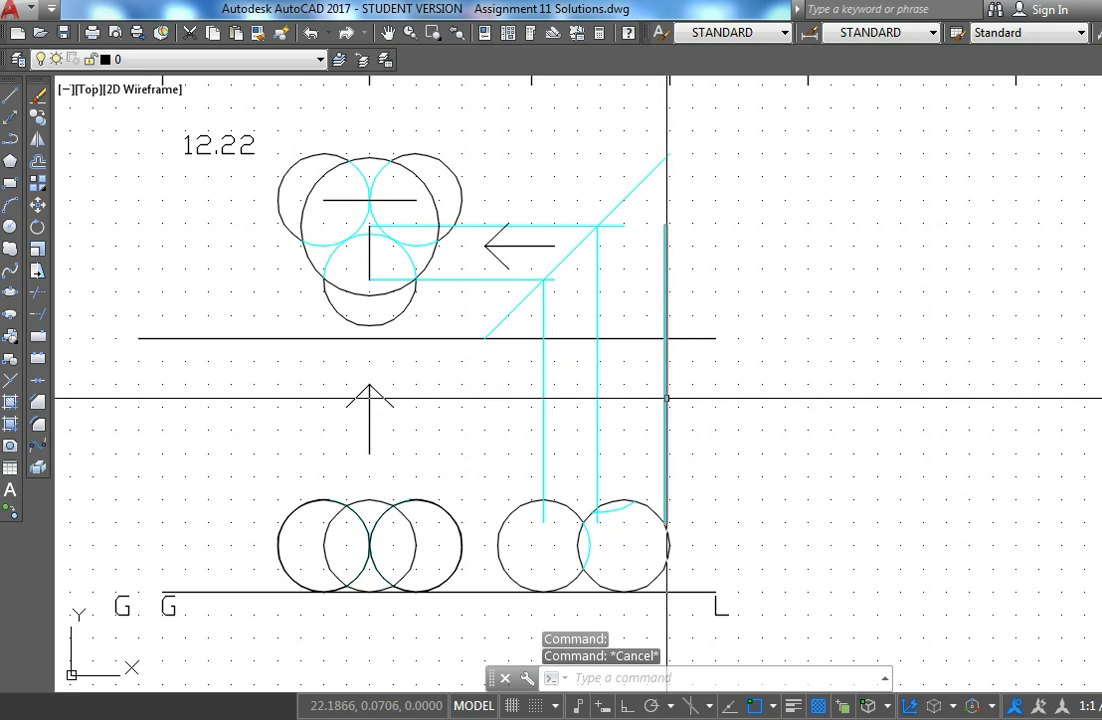
pyautogui.click(667, 399)
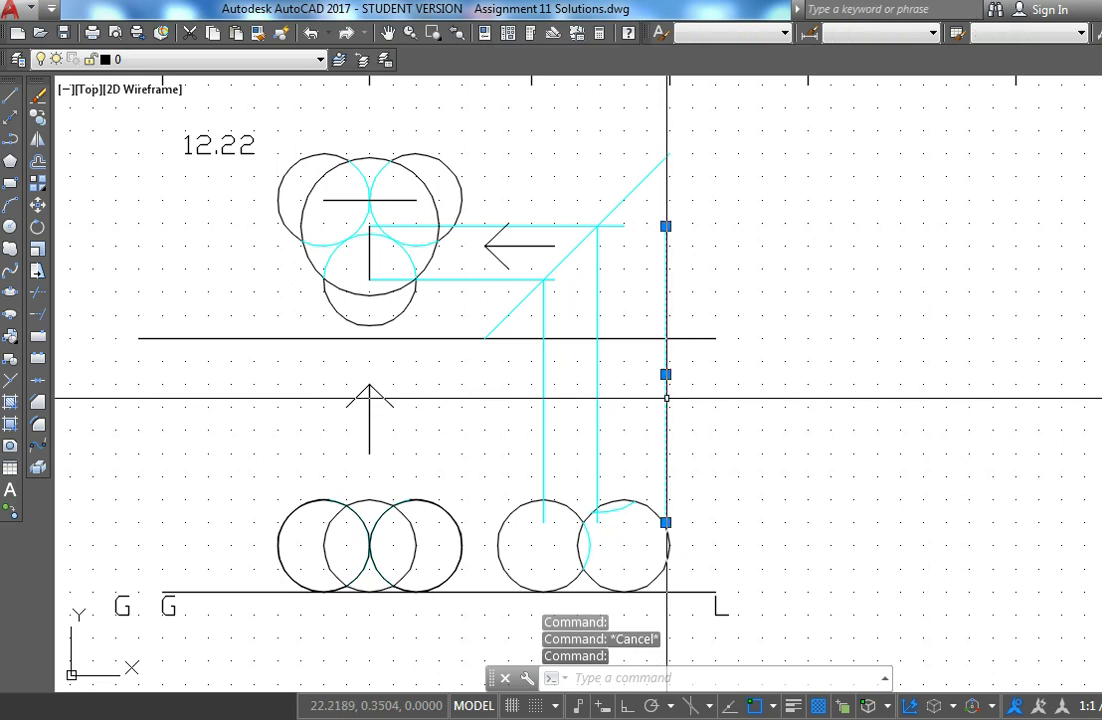
pyautogui.click(555, 502)
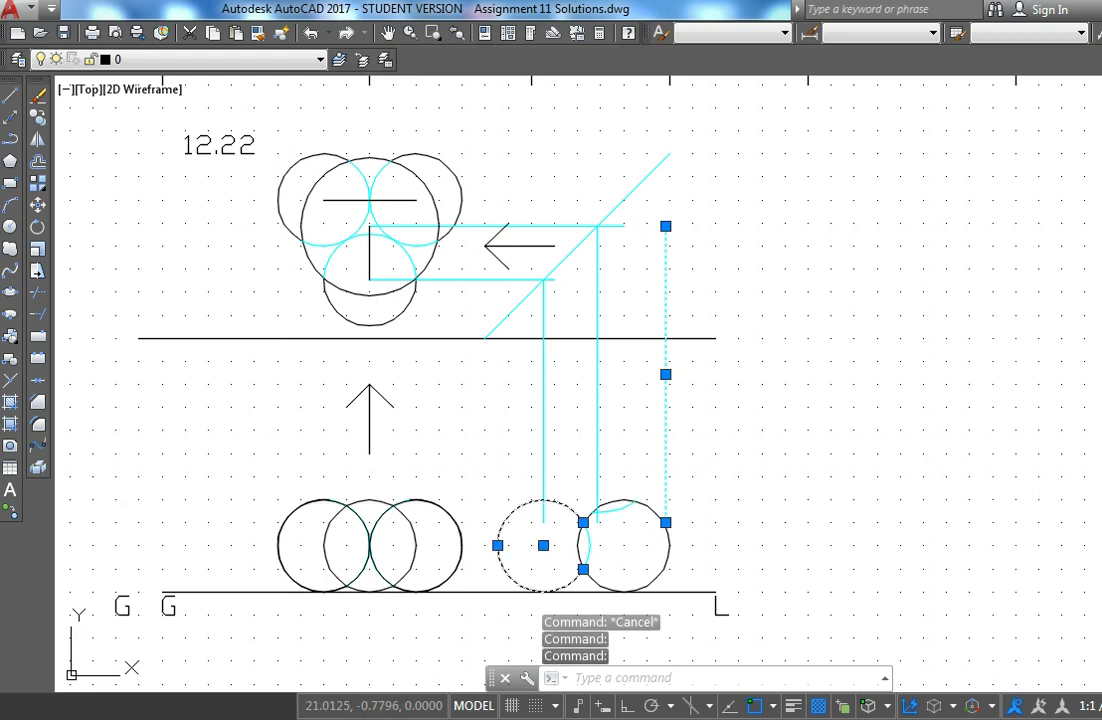
pyautogui.press('Escape')
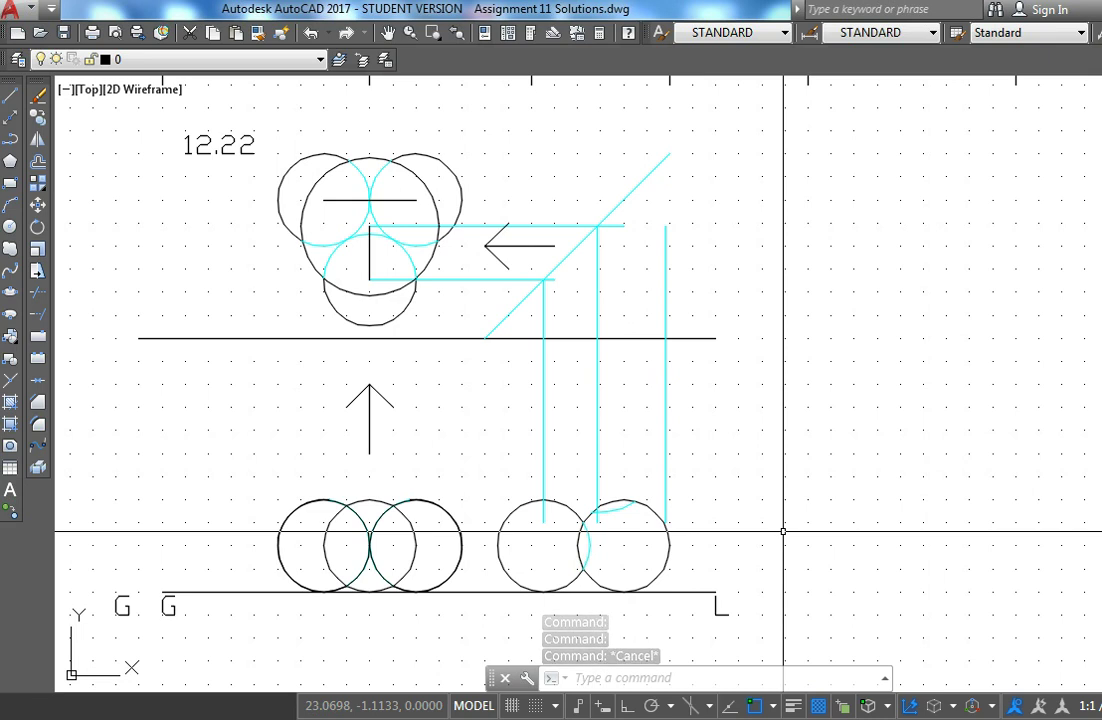
# Step: Draw a Ttr circle of radius 0.75 tangent to the lower-left circle and the right construction line
pyautogui.write('c')
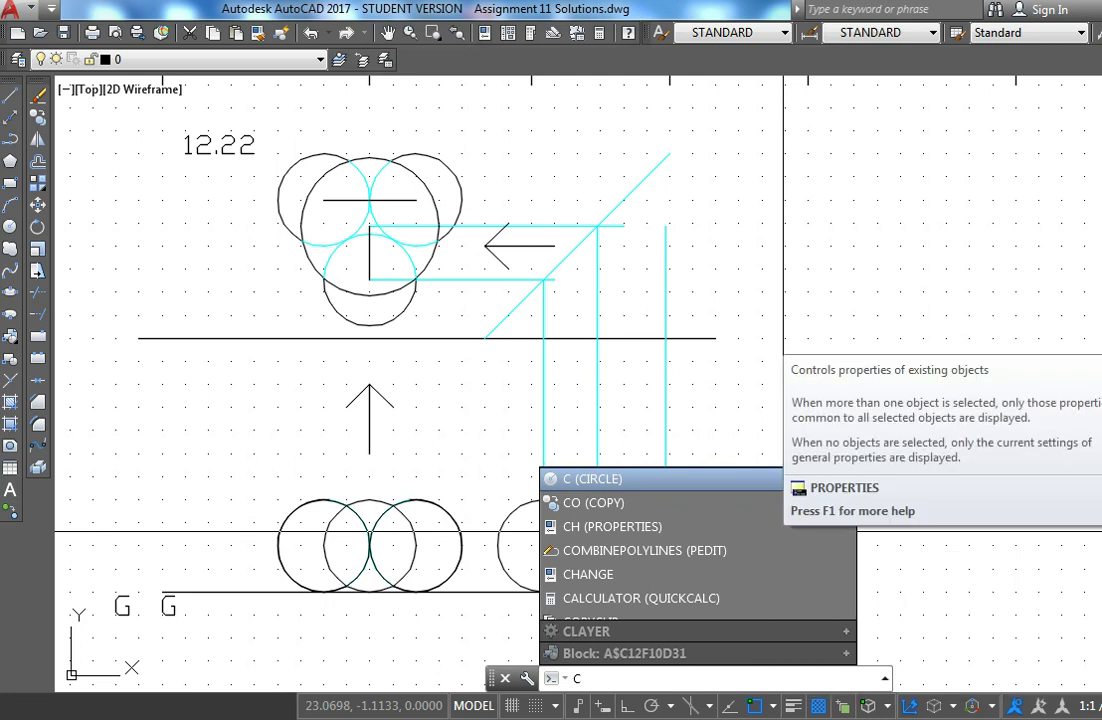
pyautogui.press('Escape')
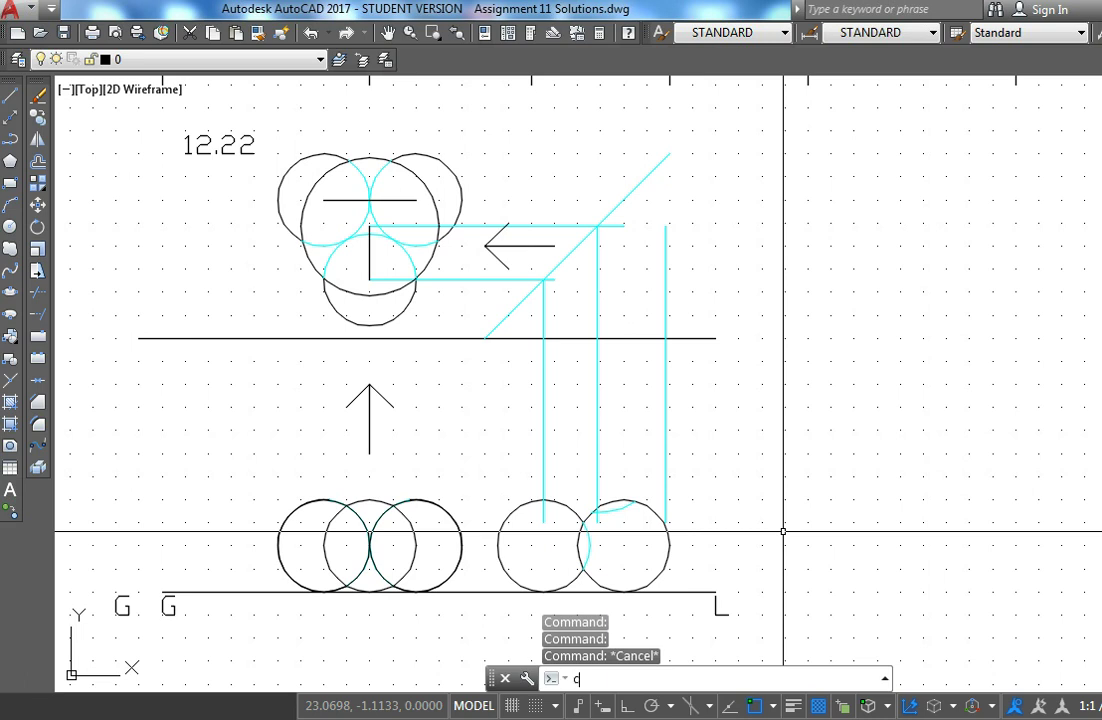
pyautogui.press('Return')
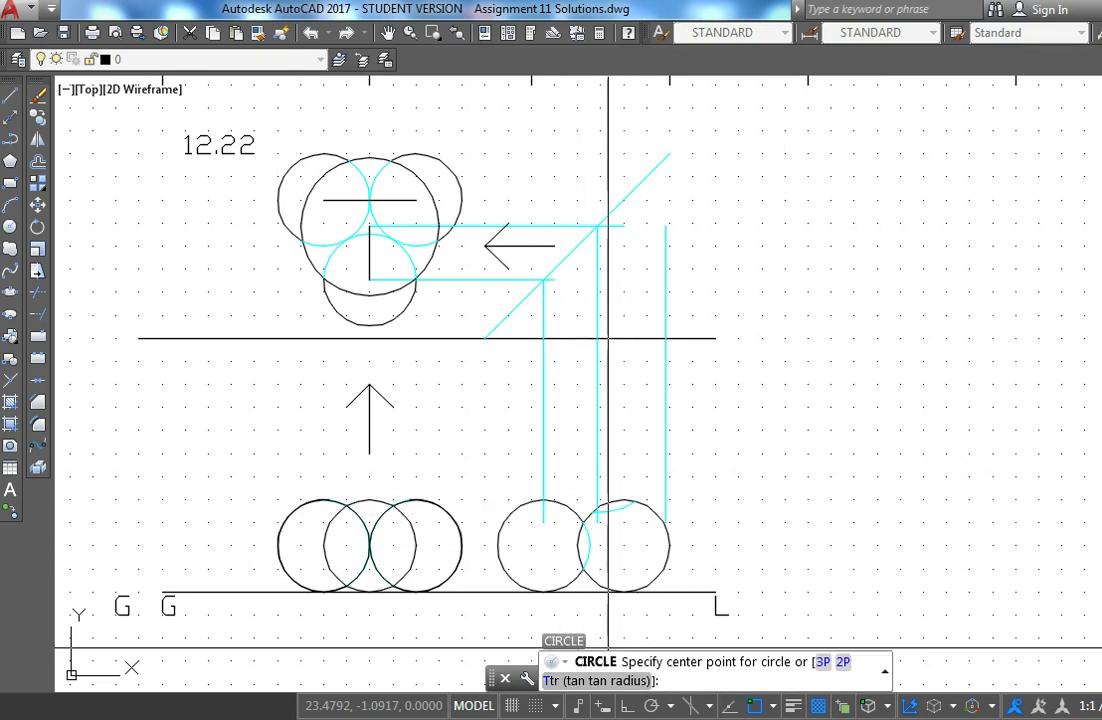
pyautogui.write('T')
pyautogui.press('Return')
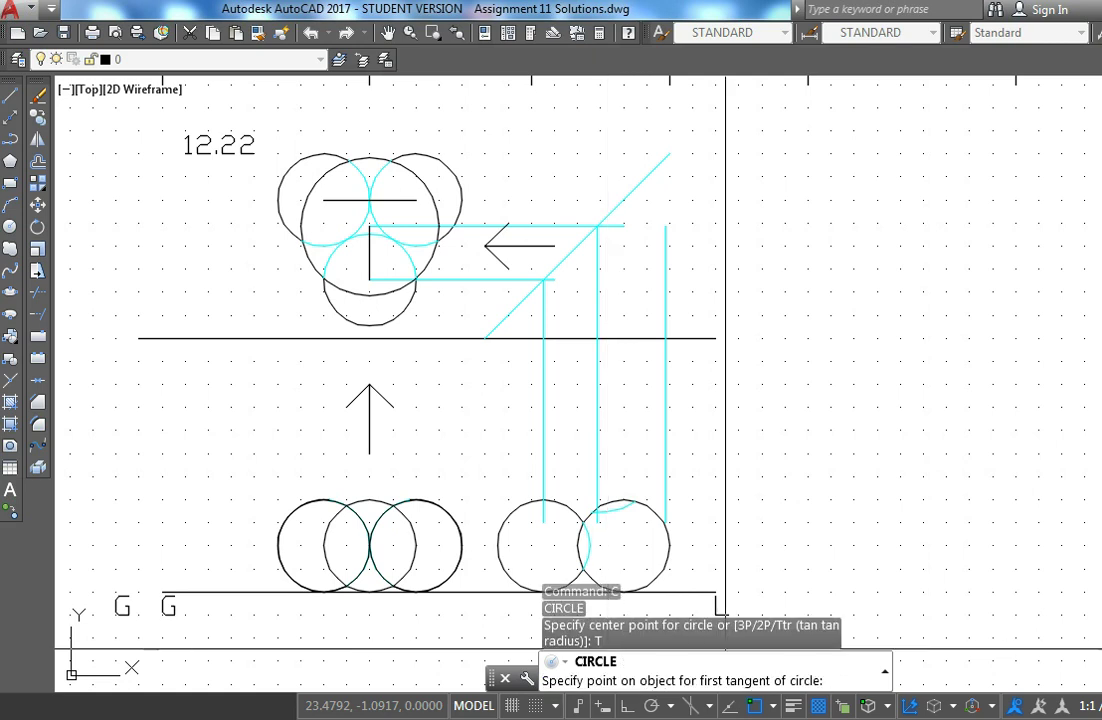
pyautogui.click(562, 504)
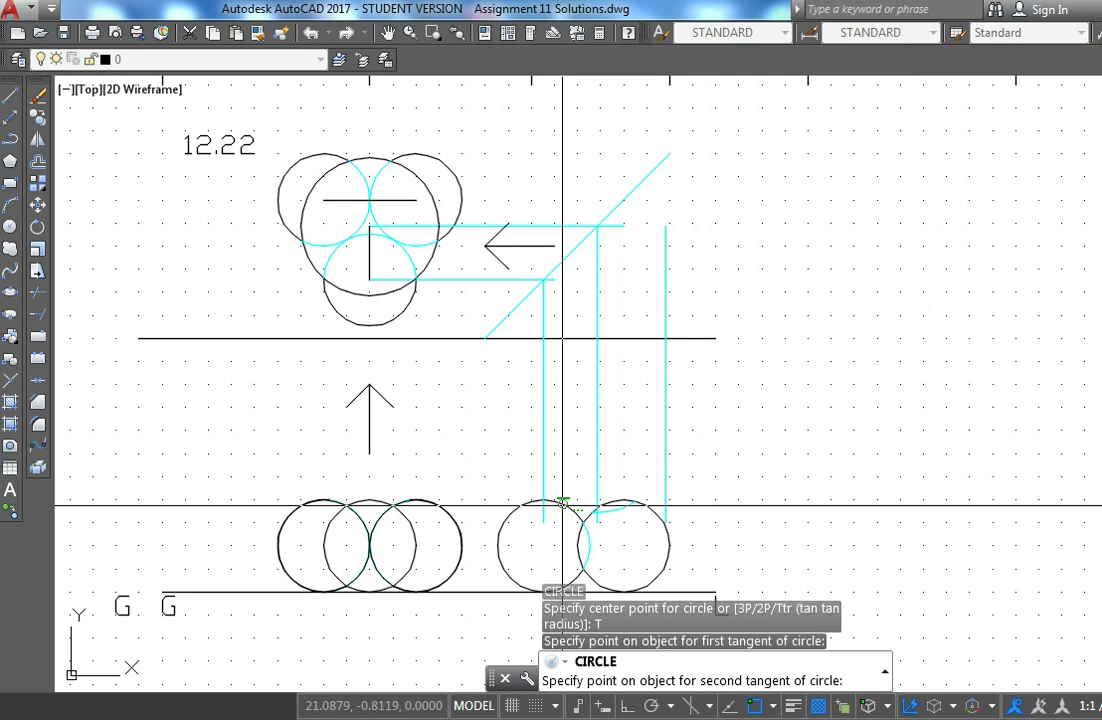
pyautogui.click(666, 440)
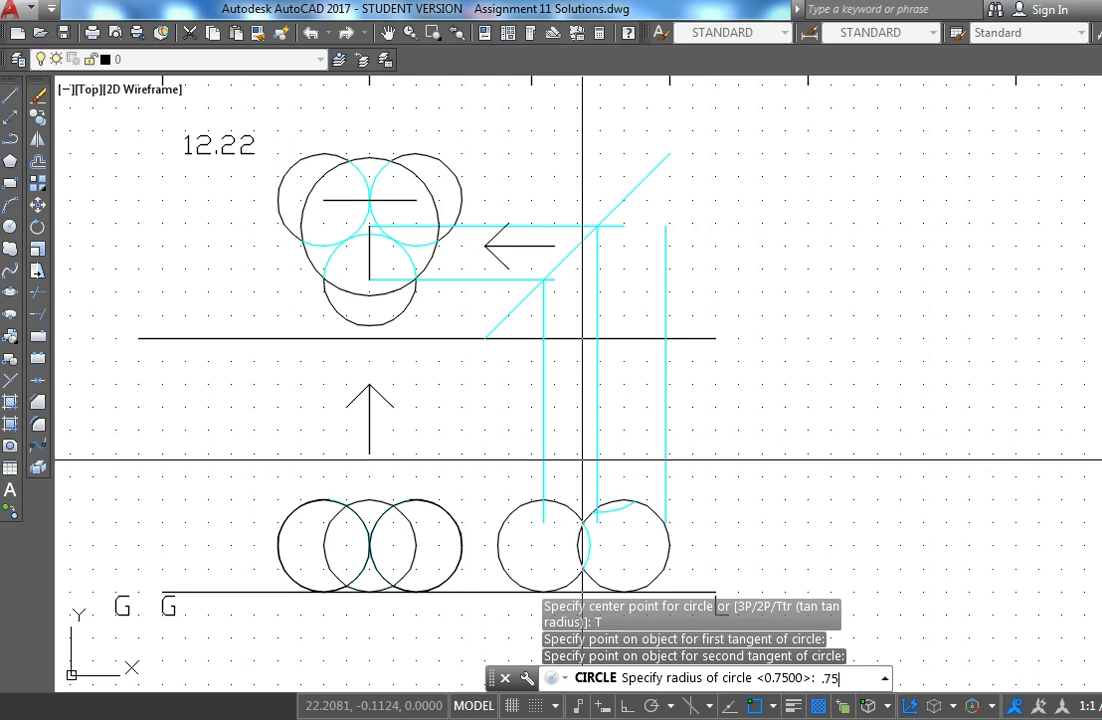
pyautogui.press('Return')
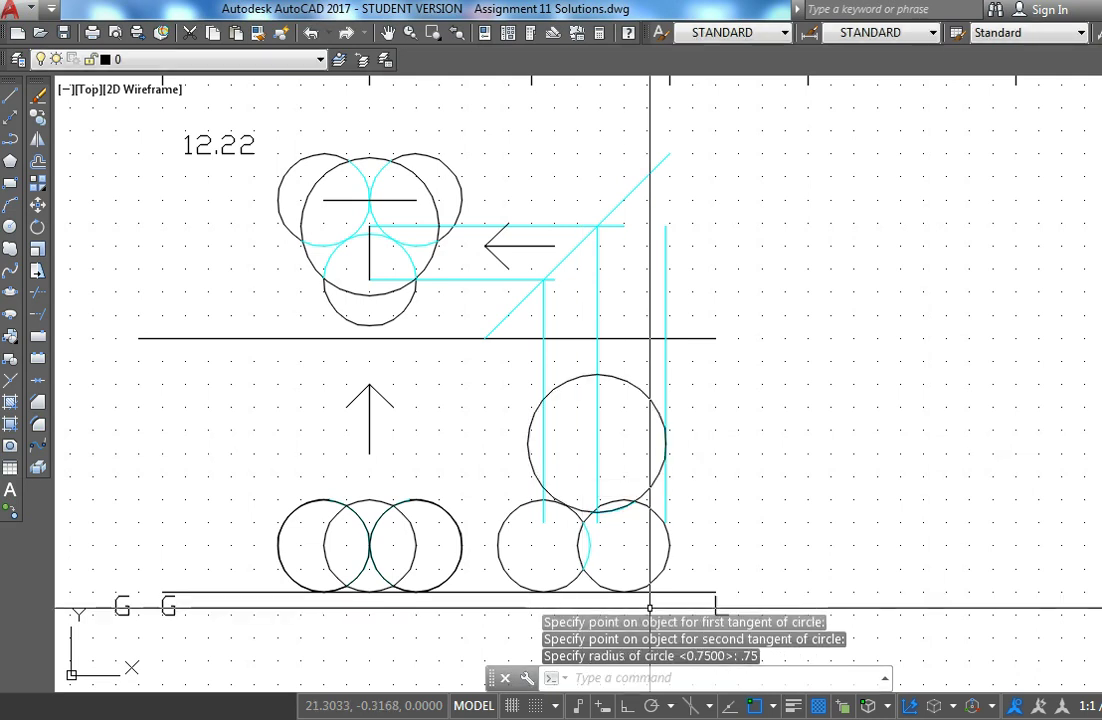
pyautogui.press('Escape')
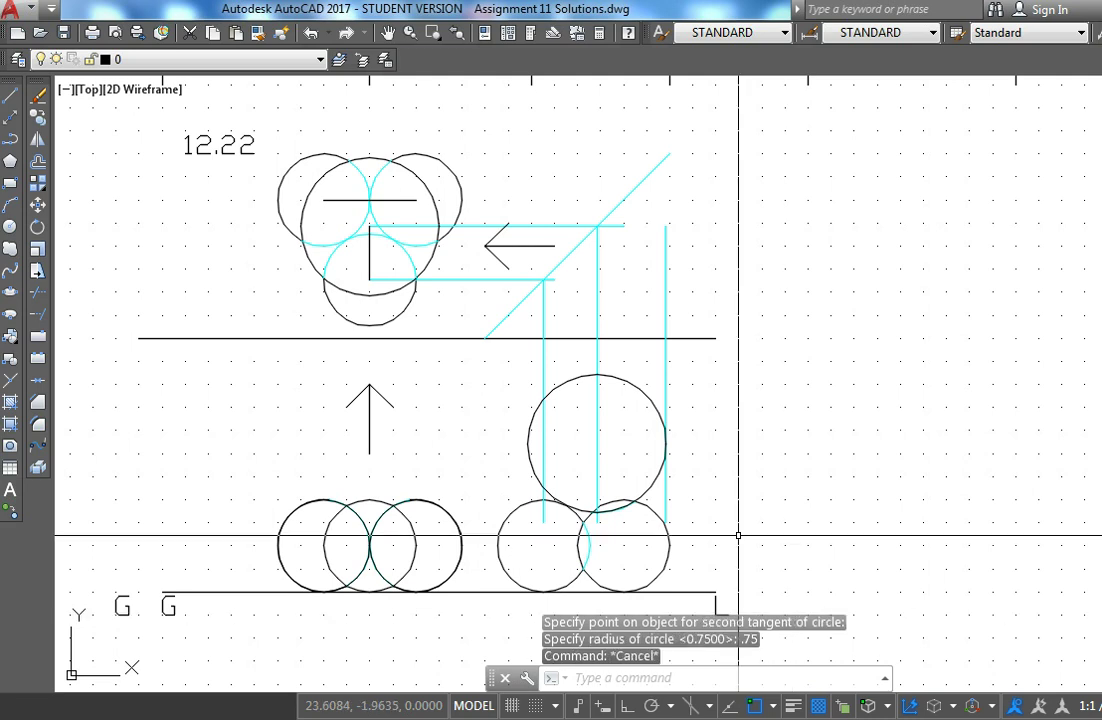
pyautogui.write('trim')
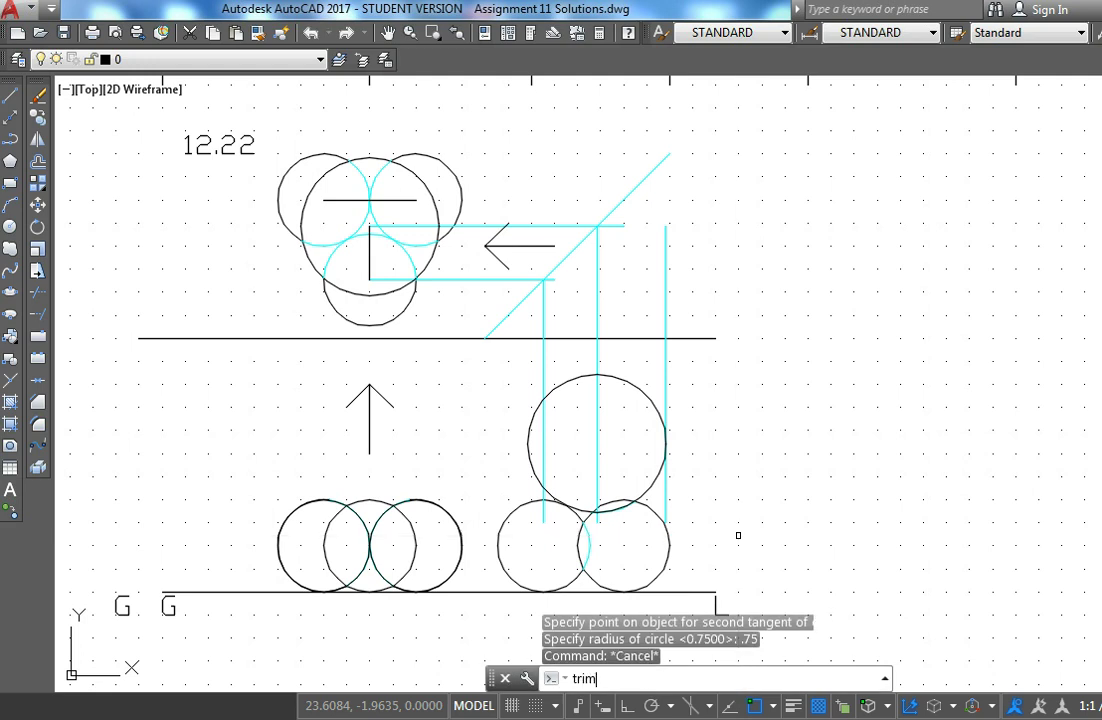
pyautogui.press('Return')
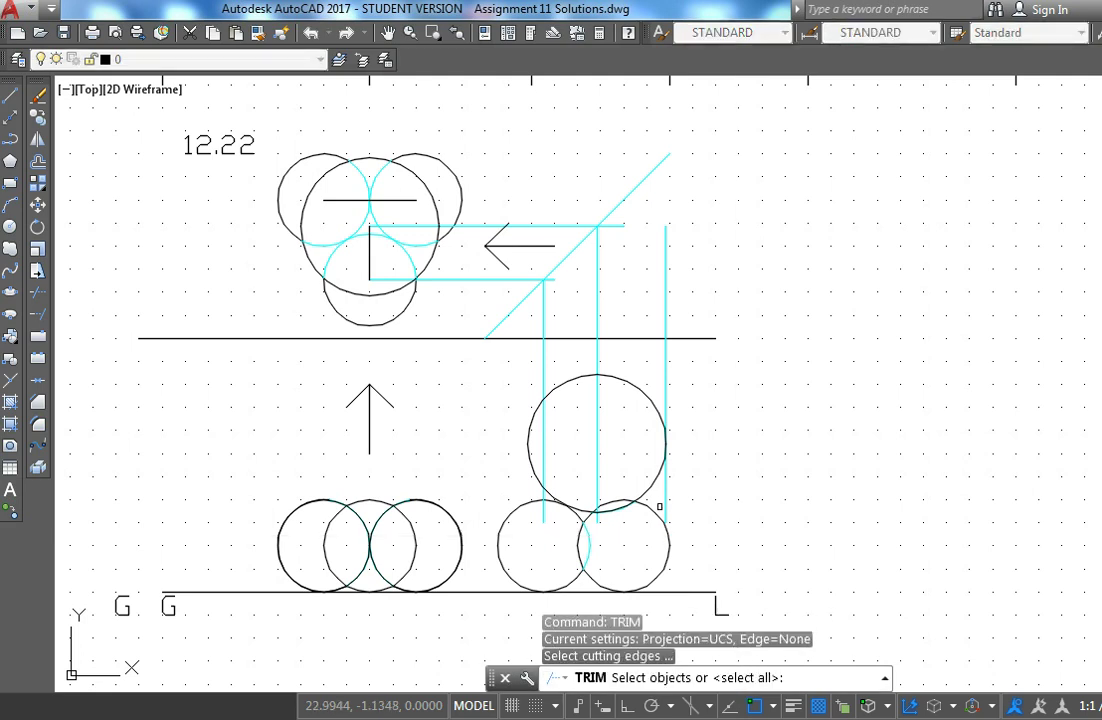
pyautogui.click(646, 505)
pyautogui.press('Return')
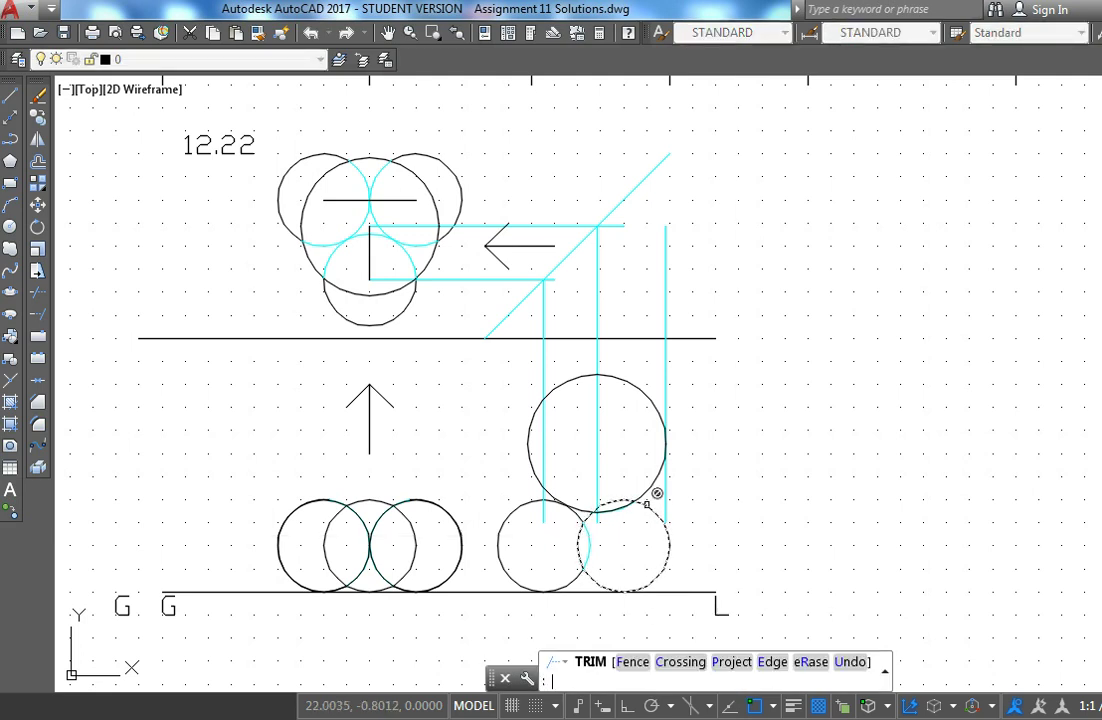
pyautogui.click(597, 518)
pyautogui.press('Return')
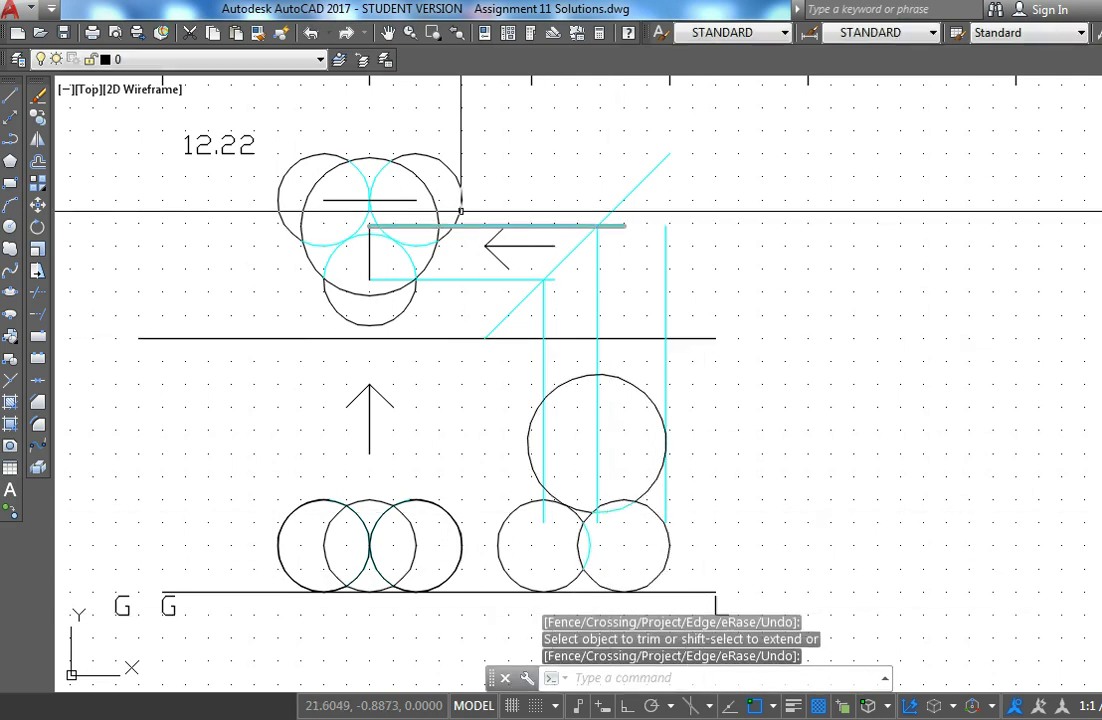
pyautogui.press('Escape')
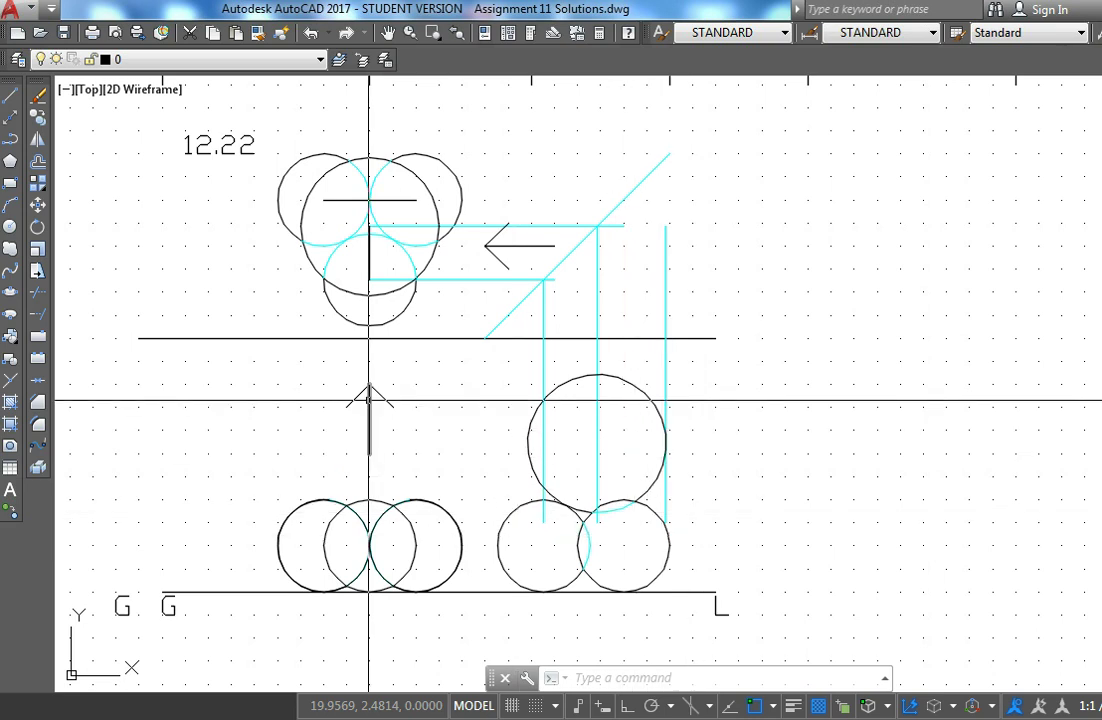
# Step: Window-select and delete the upward arrow
pyautogui.click(321, 364)
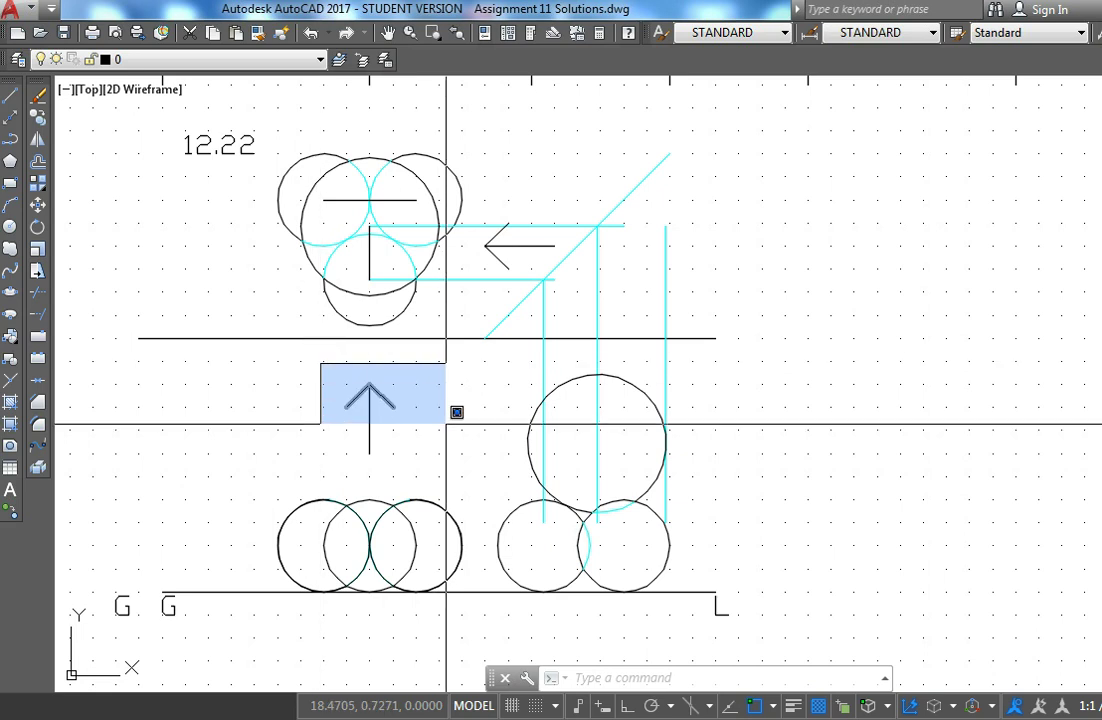
pyautogui.click(446, 424)
pyautogui.press('Delete')
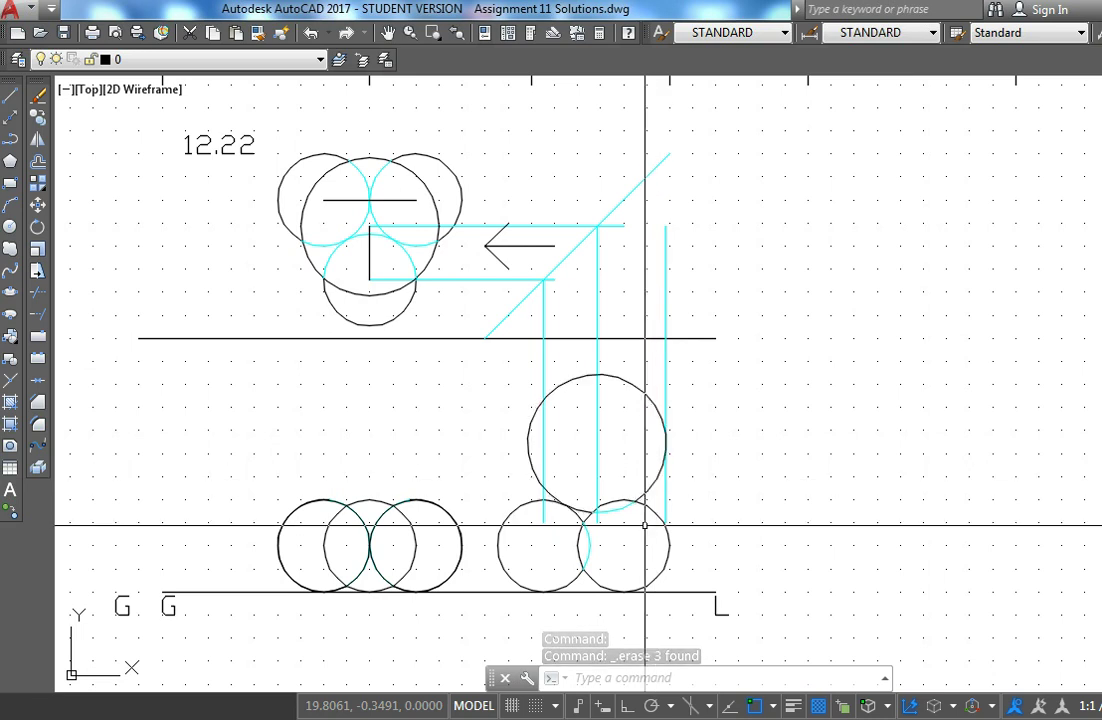
# Step: Draw a horizontal centre line with Ortho from the right circle's centre across to the left view
pyautogui.press('l')
pyautogui.press('Return')
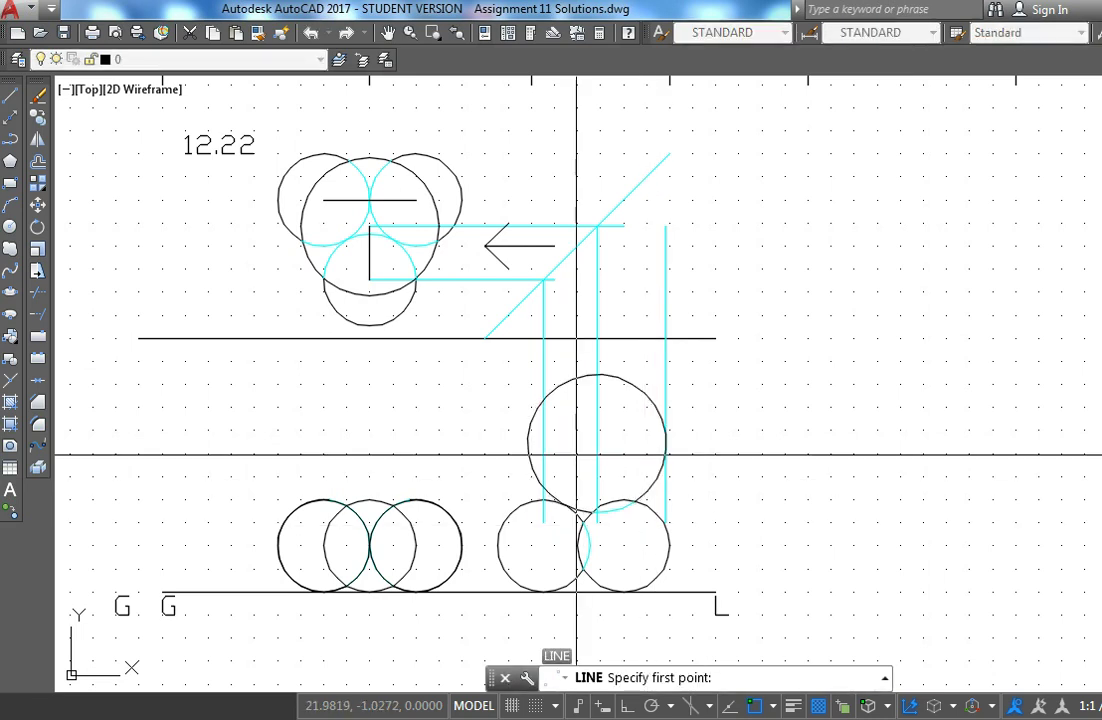
pyautogui.press('Return')
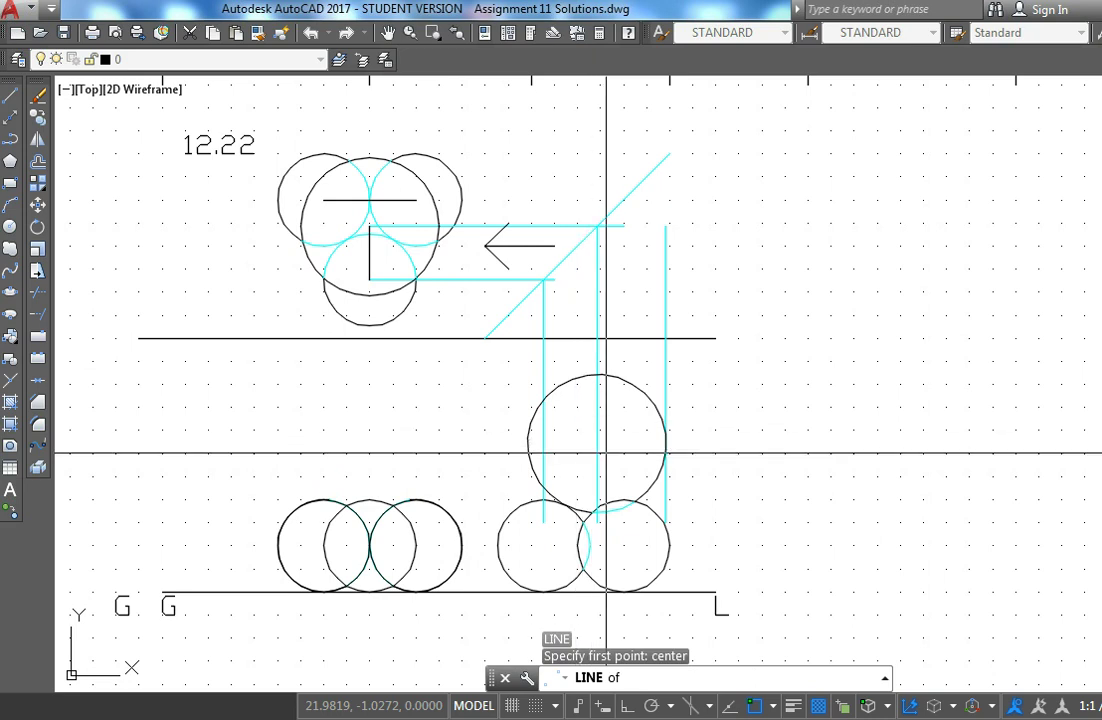
pyautogui.press('Escape')
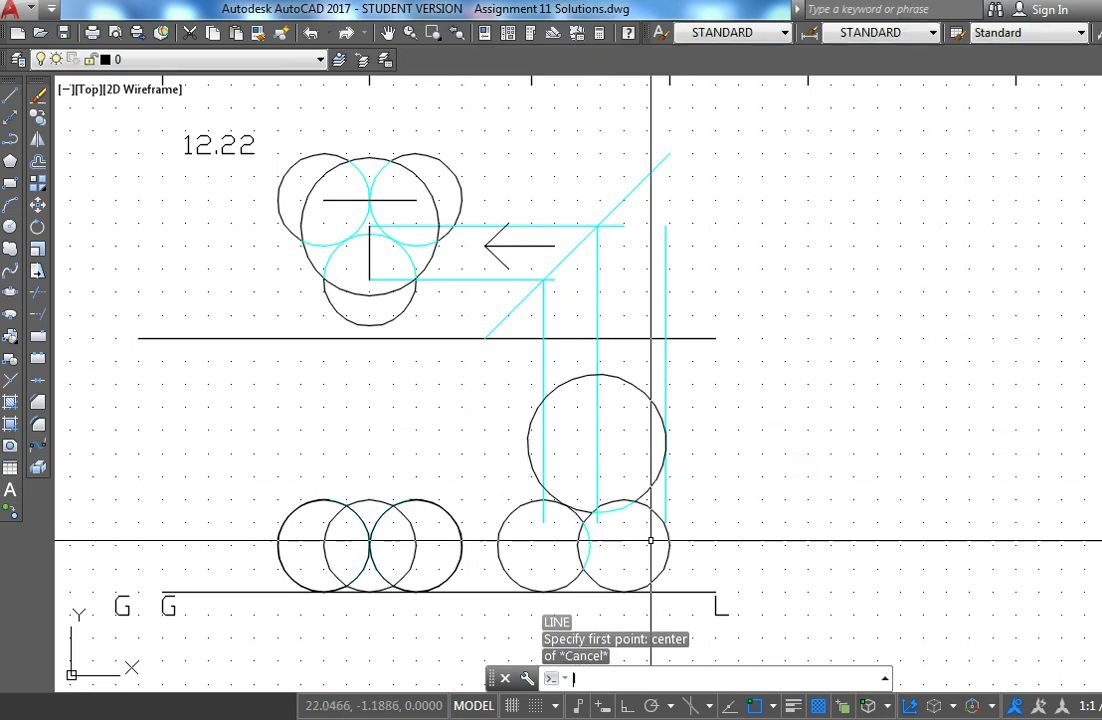
pyautogui.press('Return')
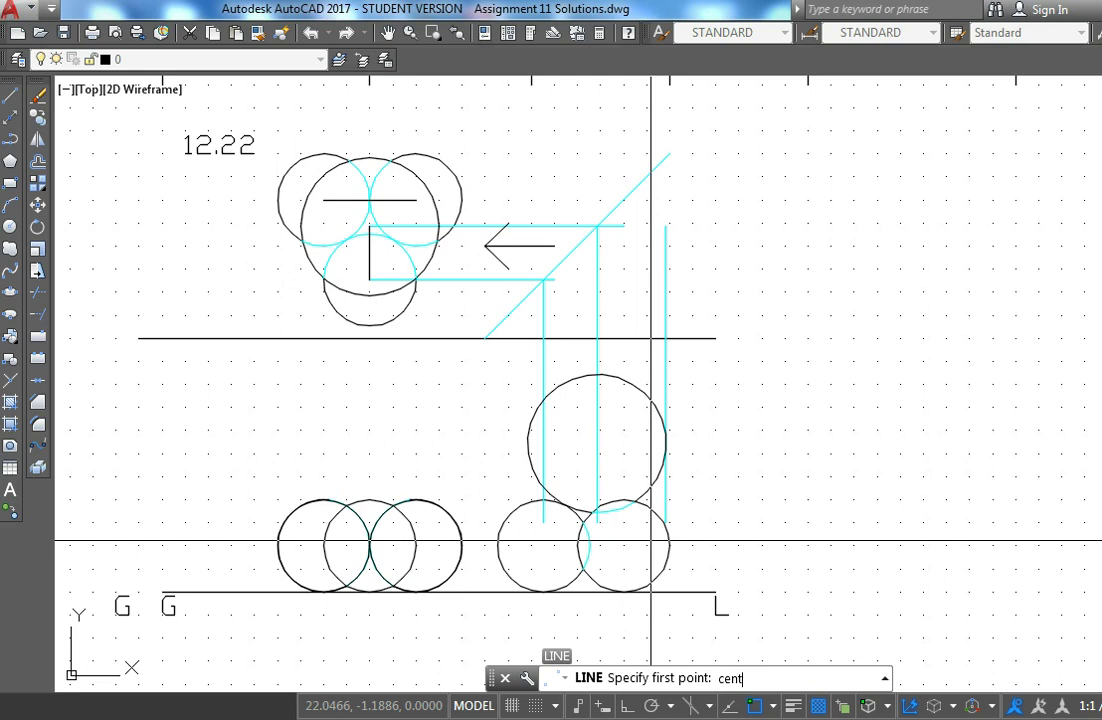
pyautogui.press('Return')
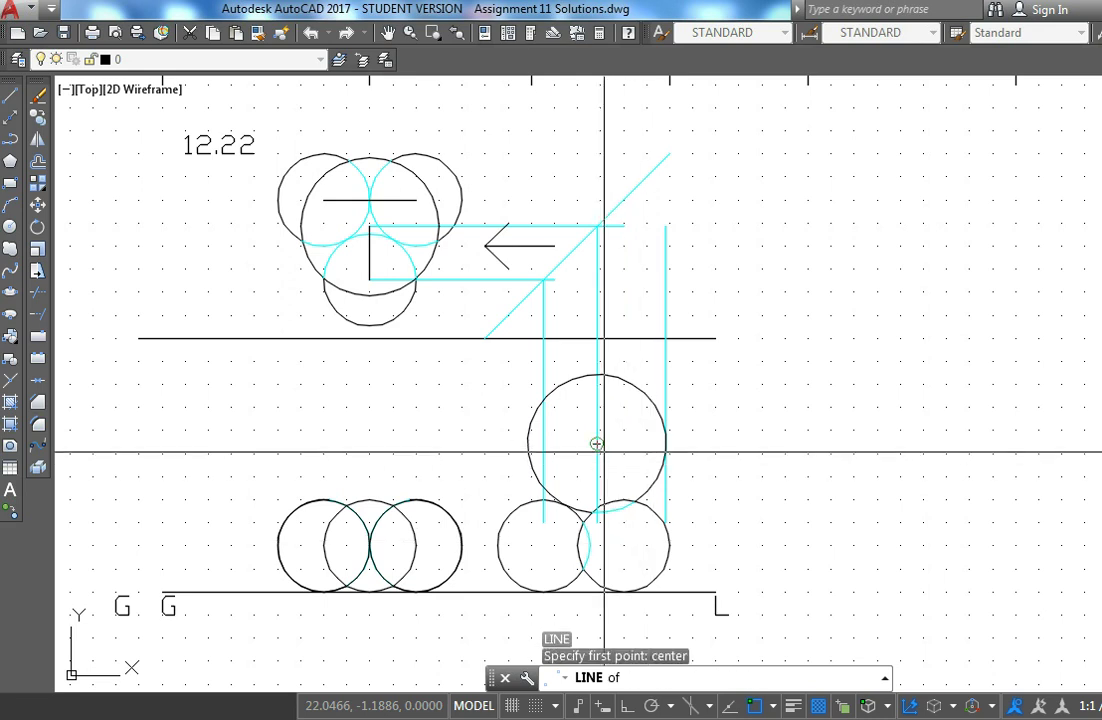
pyautogui.click(596, 443)
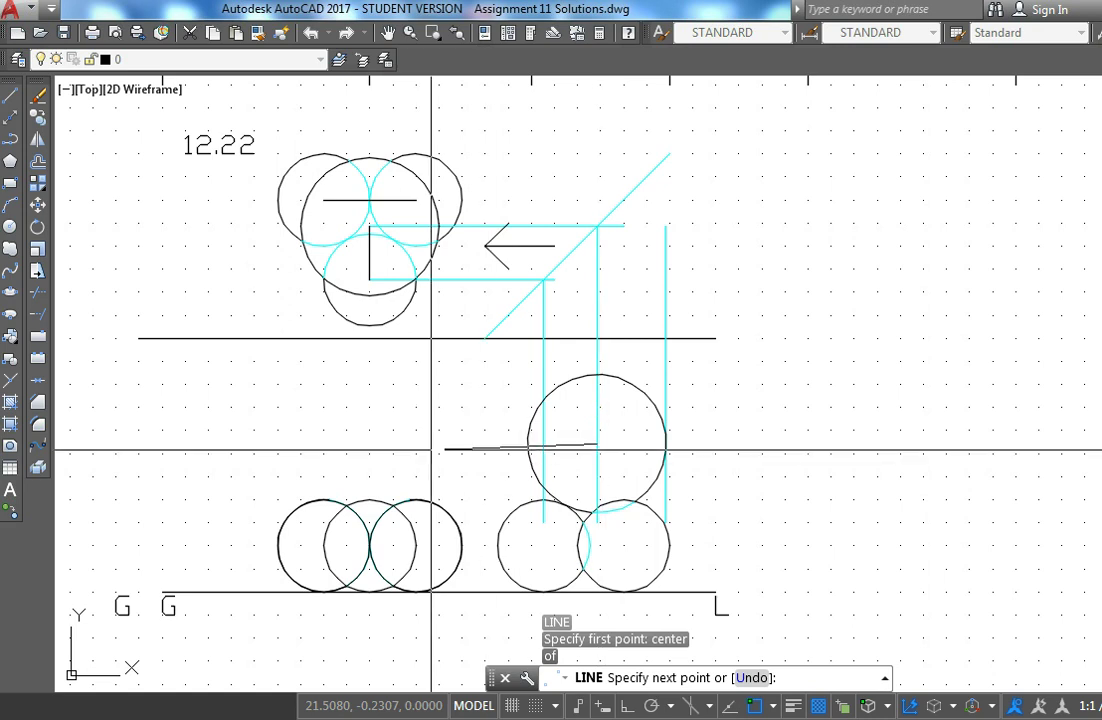
pyautogui.press('F3')
pyautogui.press('F8')
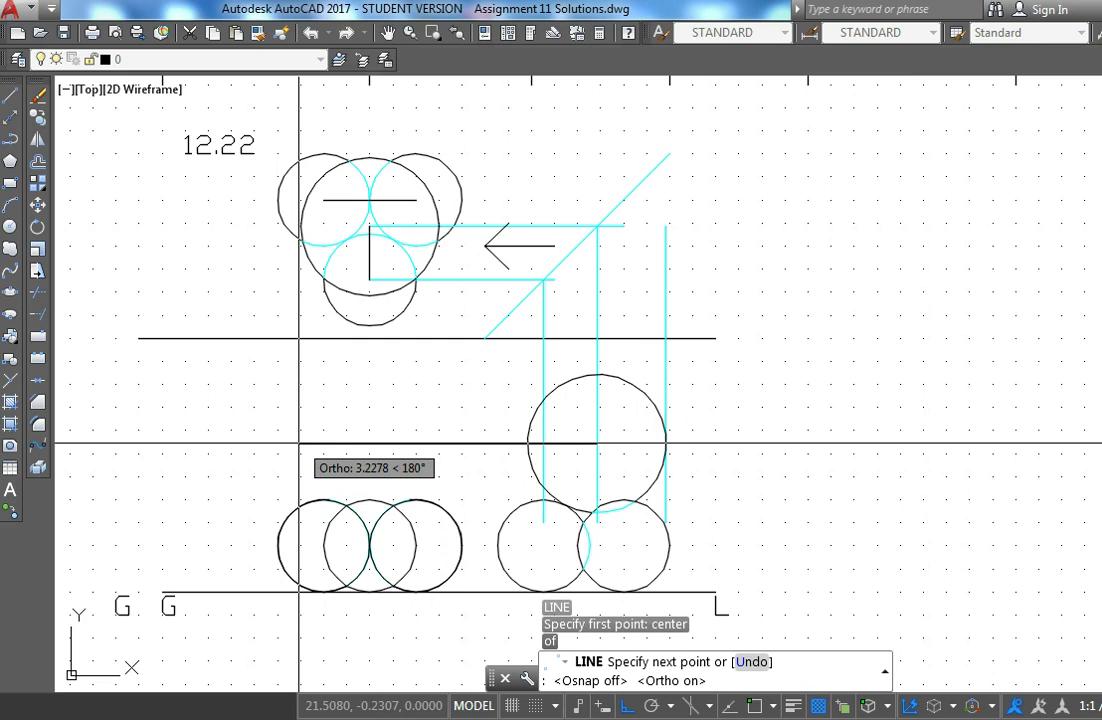
pyautogui.click(299, 443)
pyautogui.press('Return')
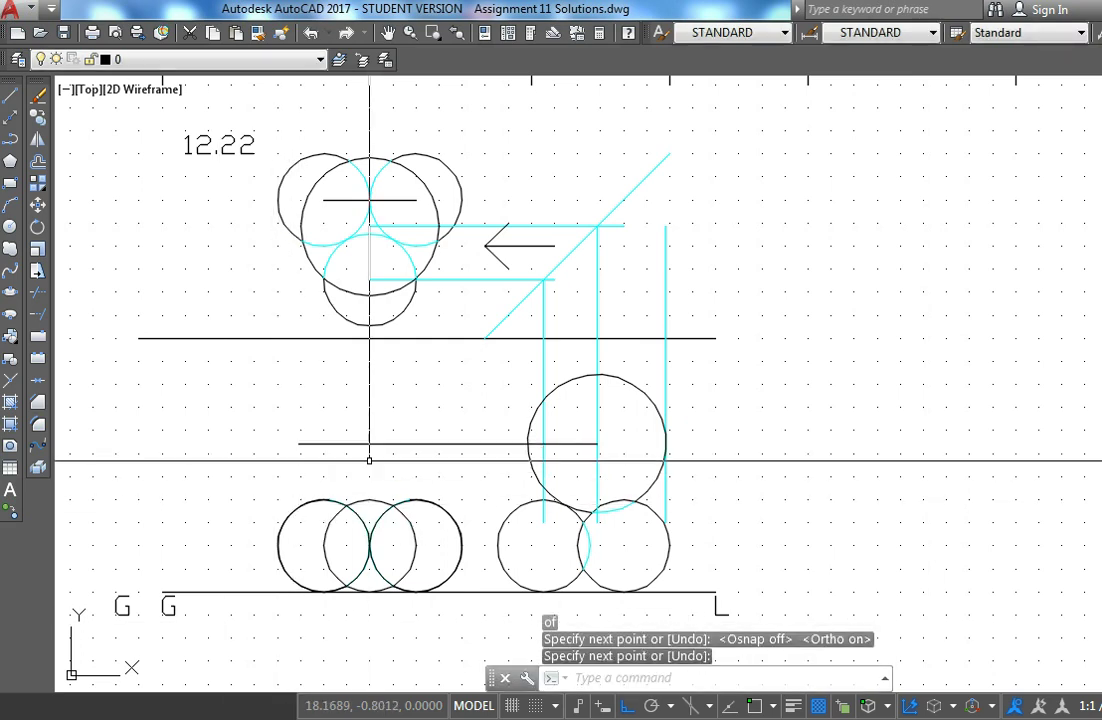
# Step: Draw a vertical centre line on grid snap crossing the horizontal one in the left view
pyautogui.press('Return')
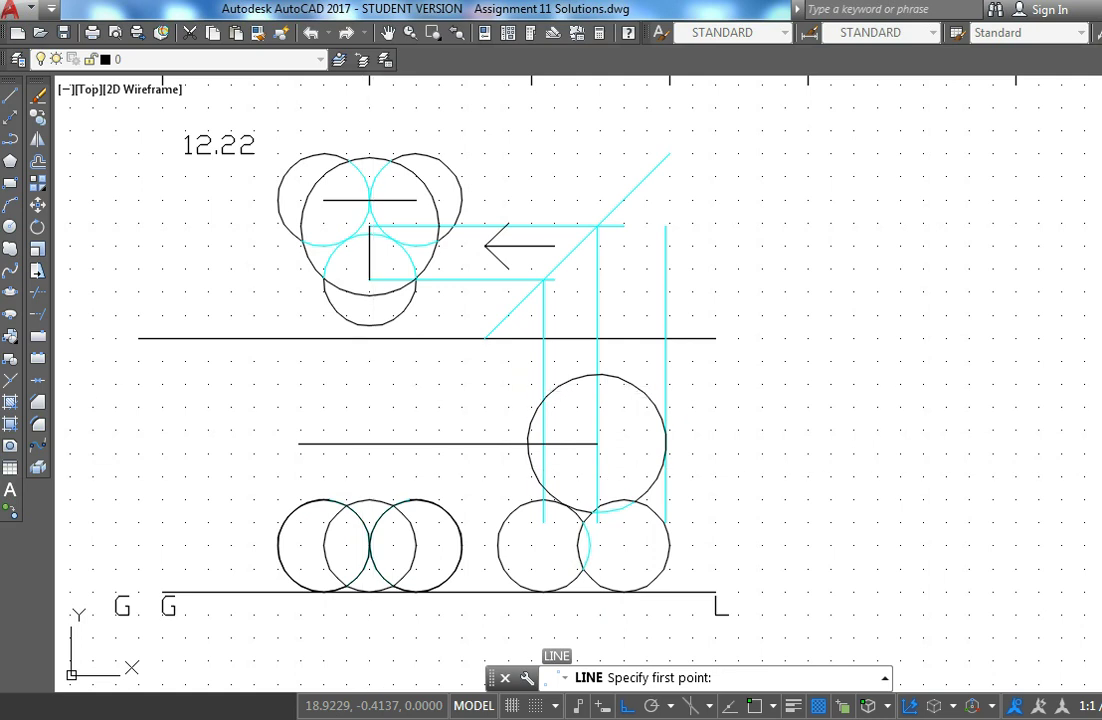
pyautogui.press('F9')
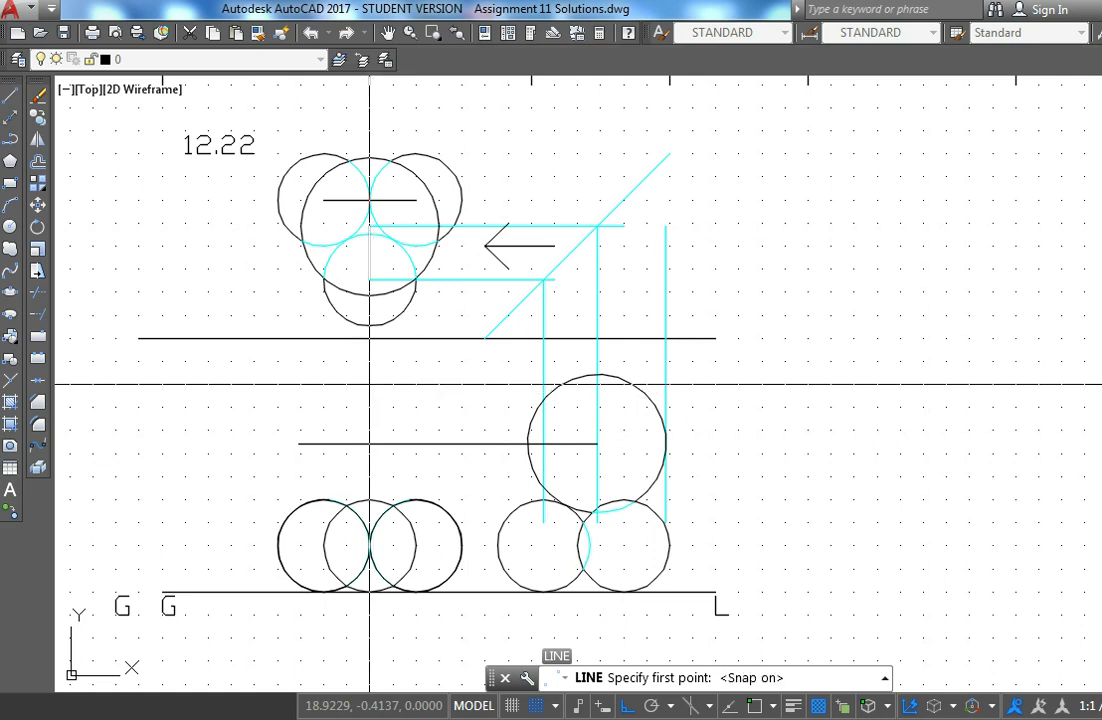
pyautogui.click(370, 383)
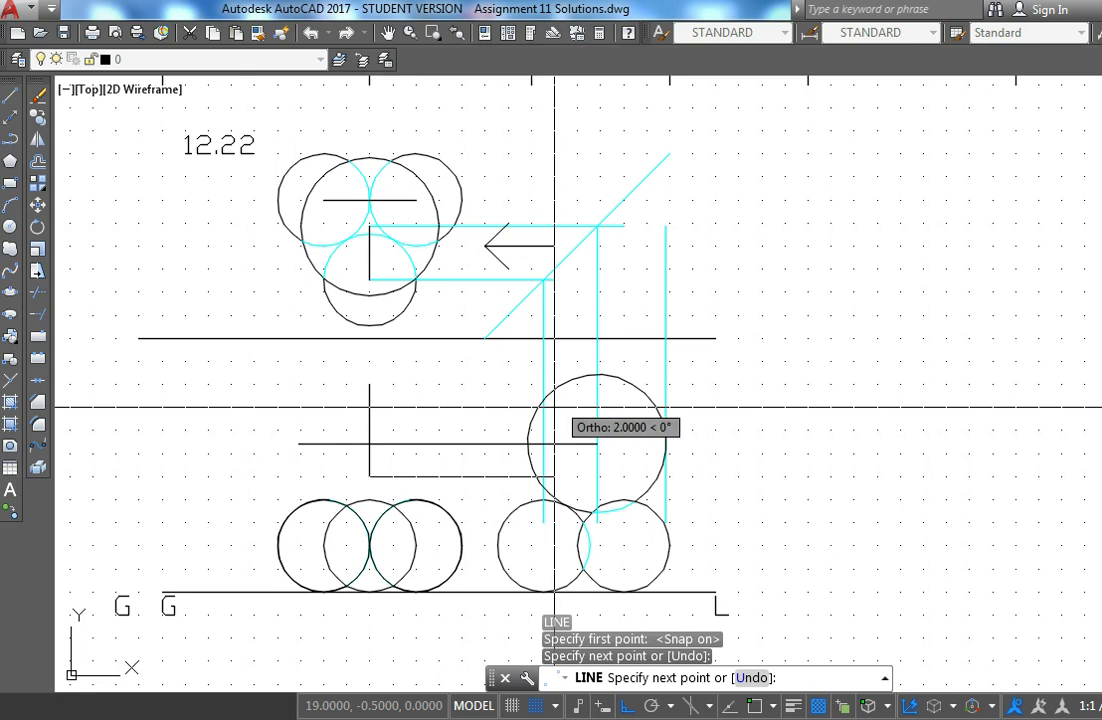
pyautogui.press('Escape')
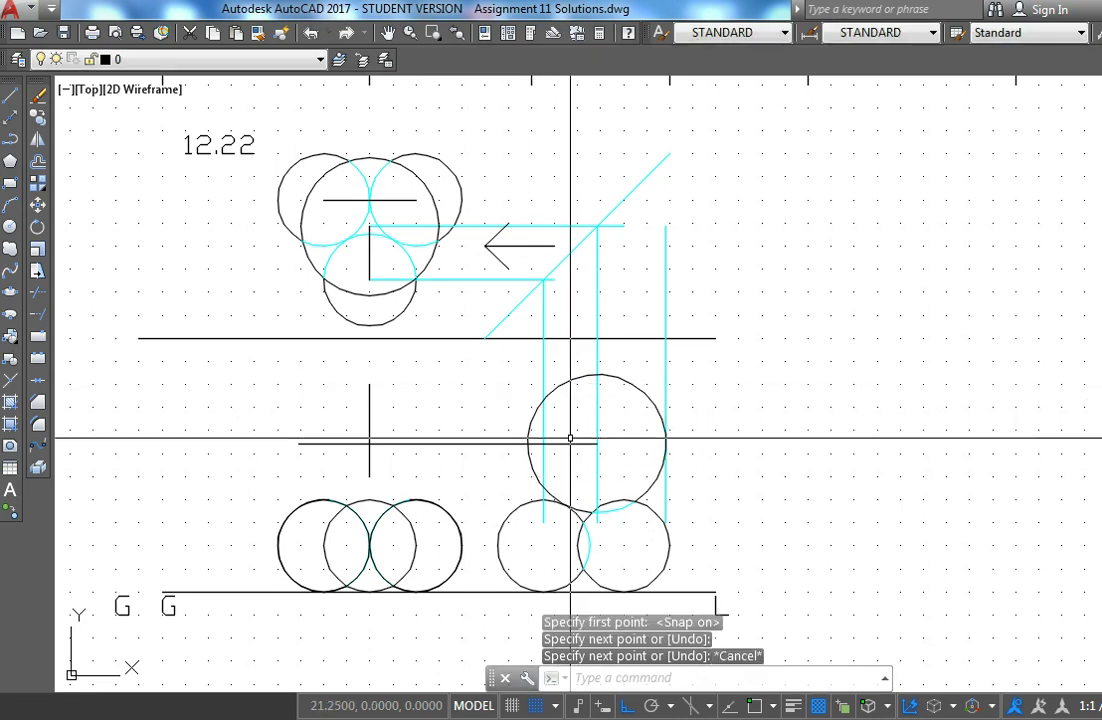
pyautogui.click(563, 383)
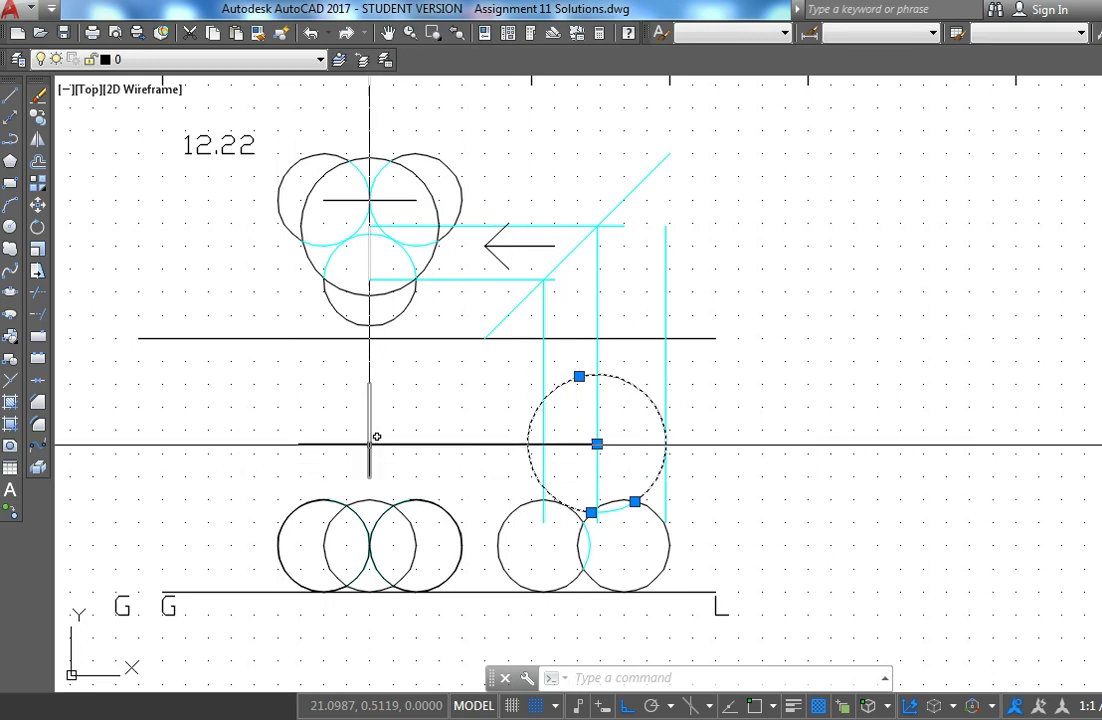
# Step: Draw a 0.75-radius circle centred at the centre-line crossing in the left front view
pyautogui.write('c')
pyautogui.press('Return')
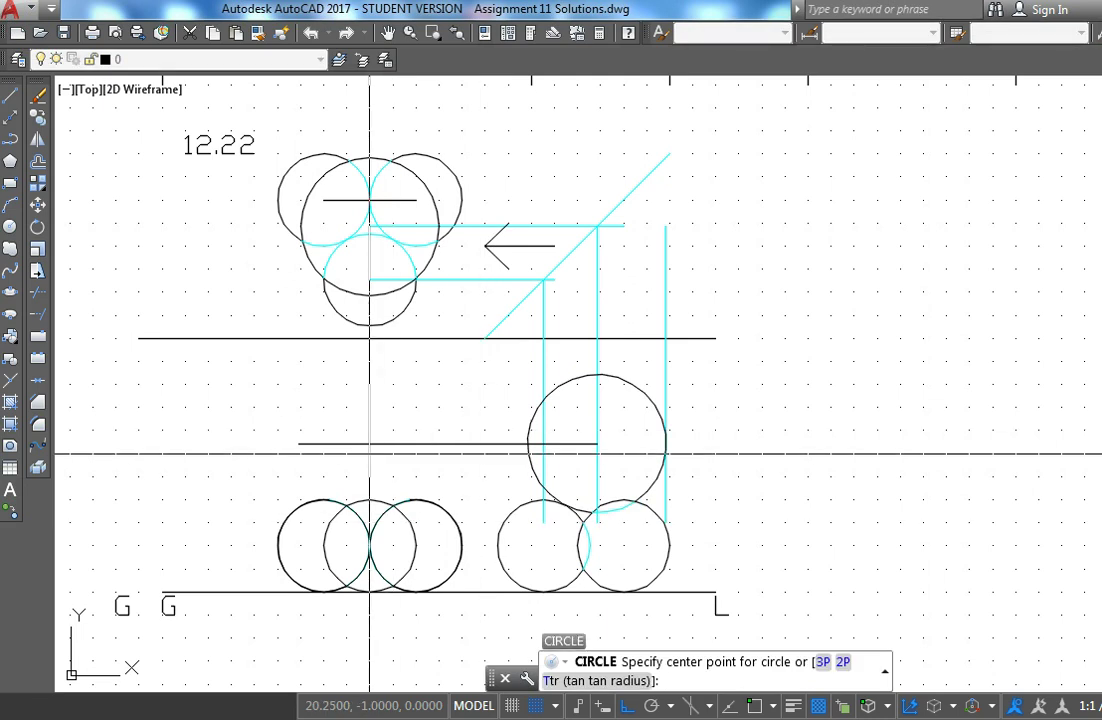
pyautogui.press('F3')
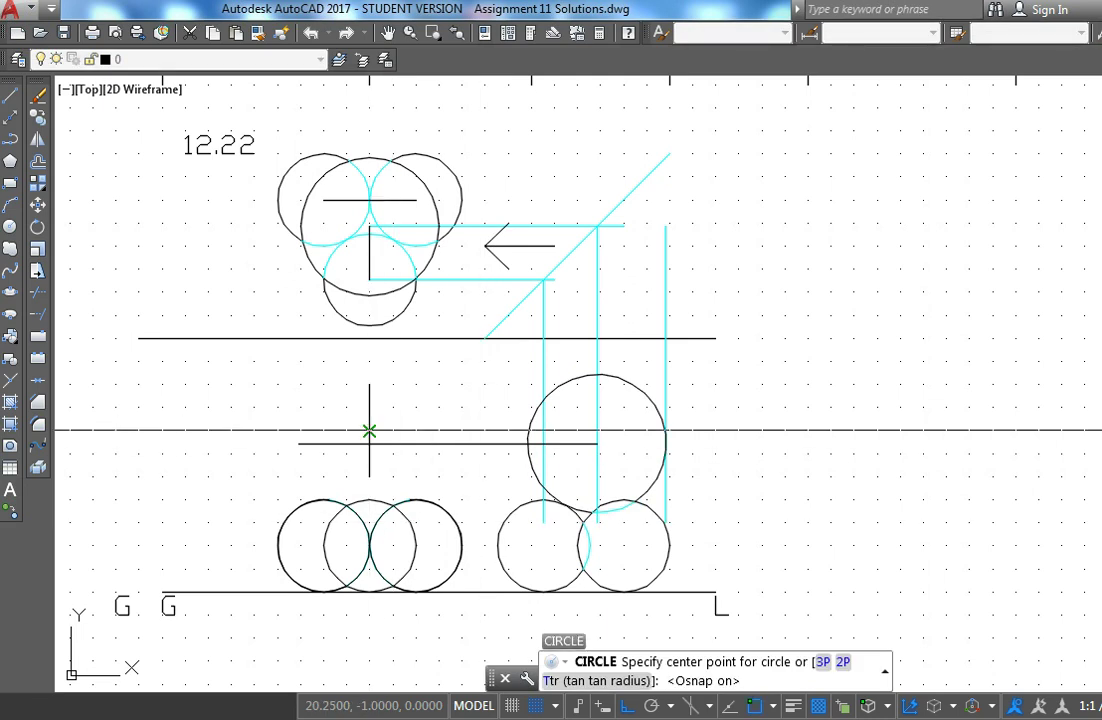
pyautogui.press('F9')
pyautogui.click(369, 444)
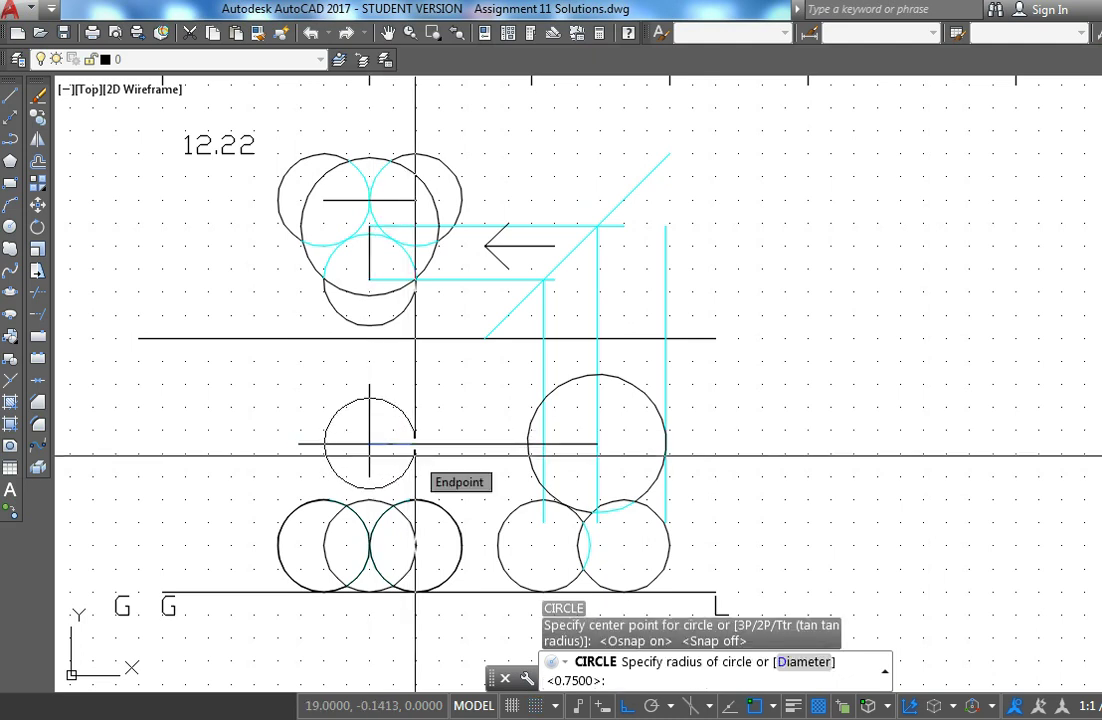
pyautogui.press('F3')
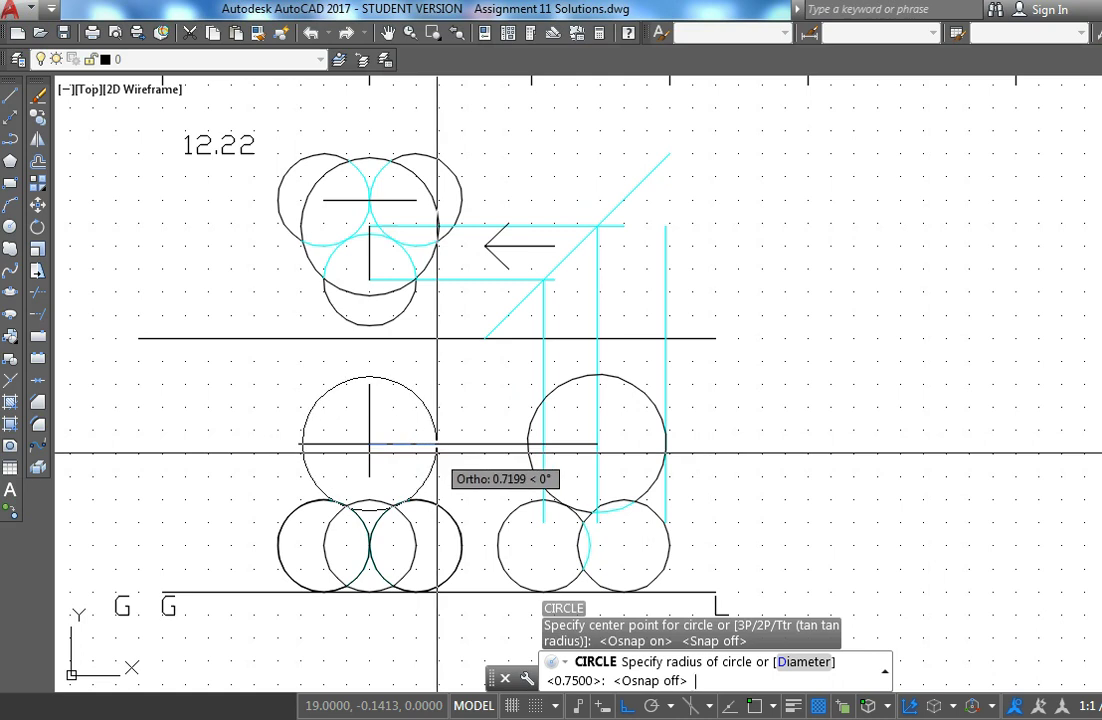
pyautogui.write('.75')
pyautogui.press('Return')
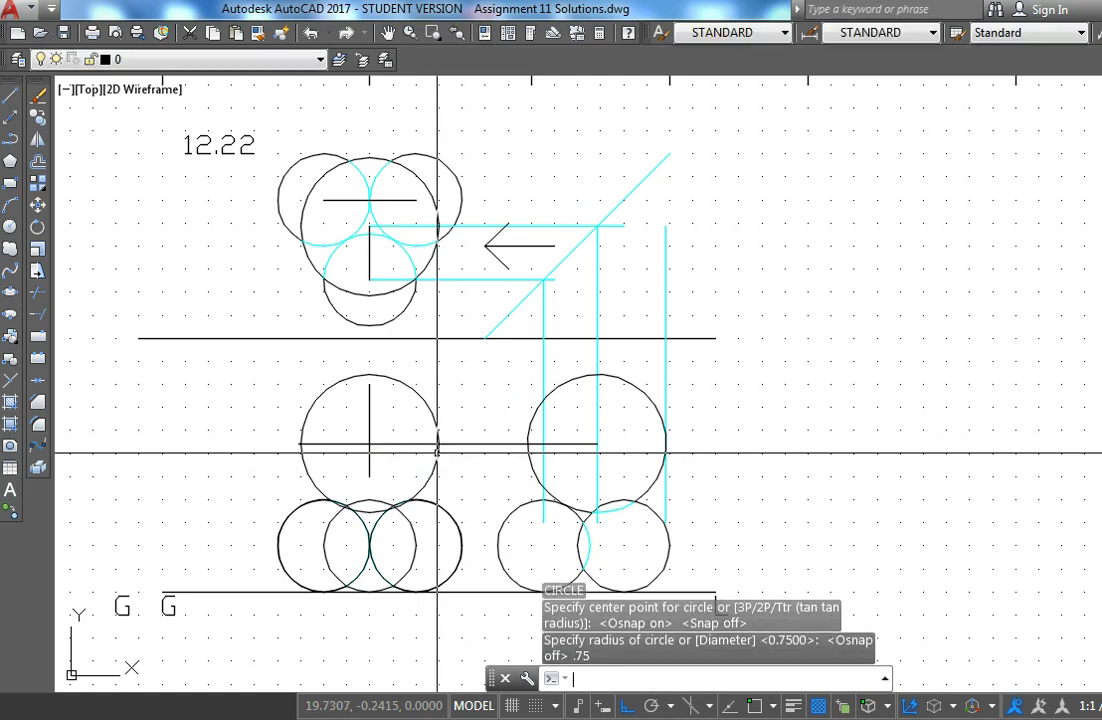
pyautogui.press('Escape')
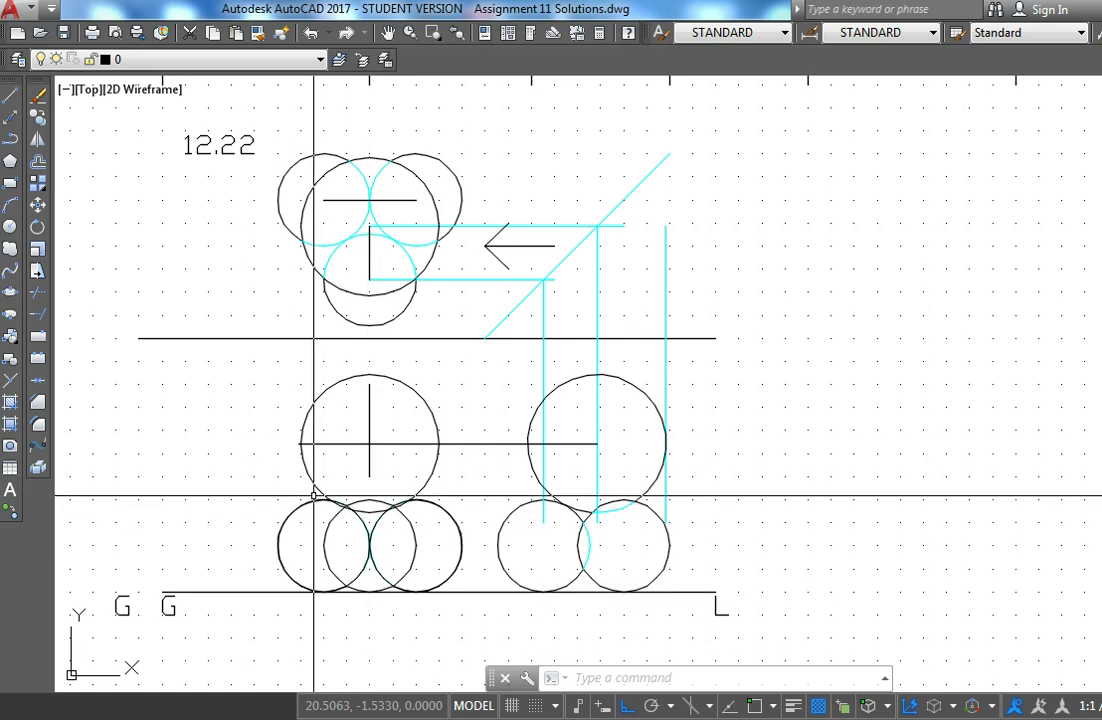
# Step: Delete the duplicate leftmost bottom circle, then select the duplicate bottom-right circle
pyautogui.click(313, 500)
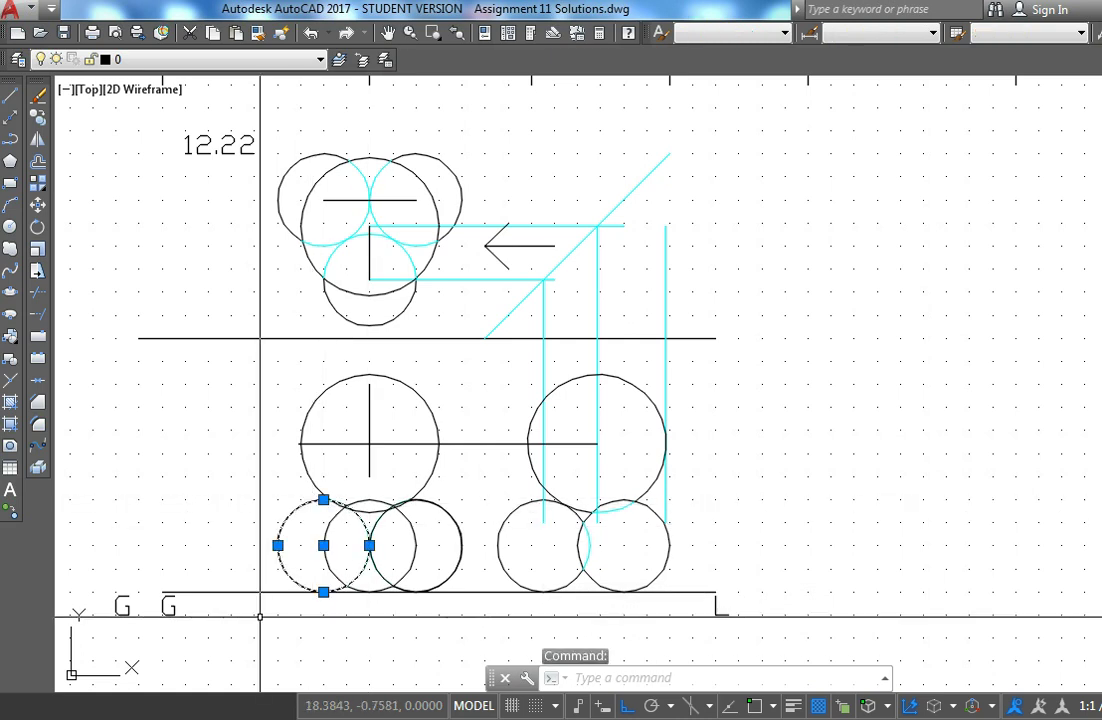
pyautogui.press('Escape')
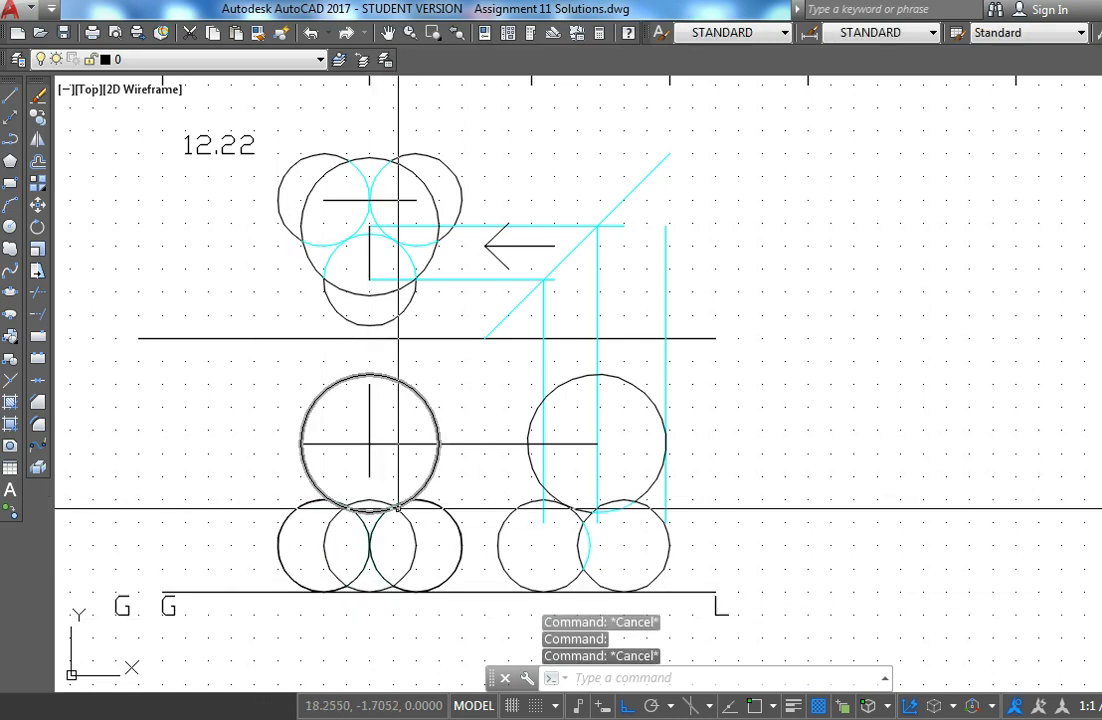
pyautogui.click(455, 515)
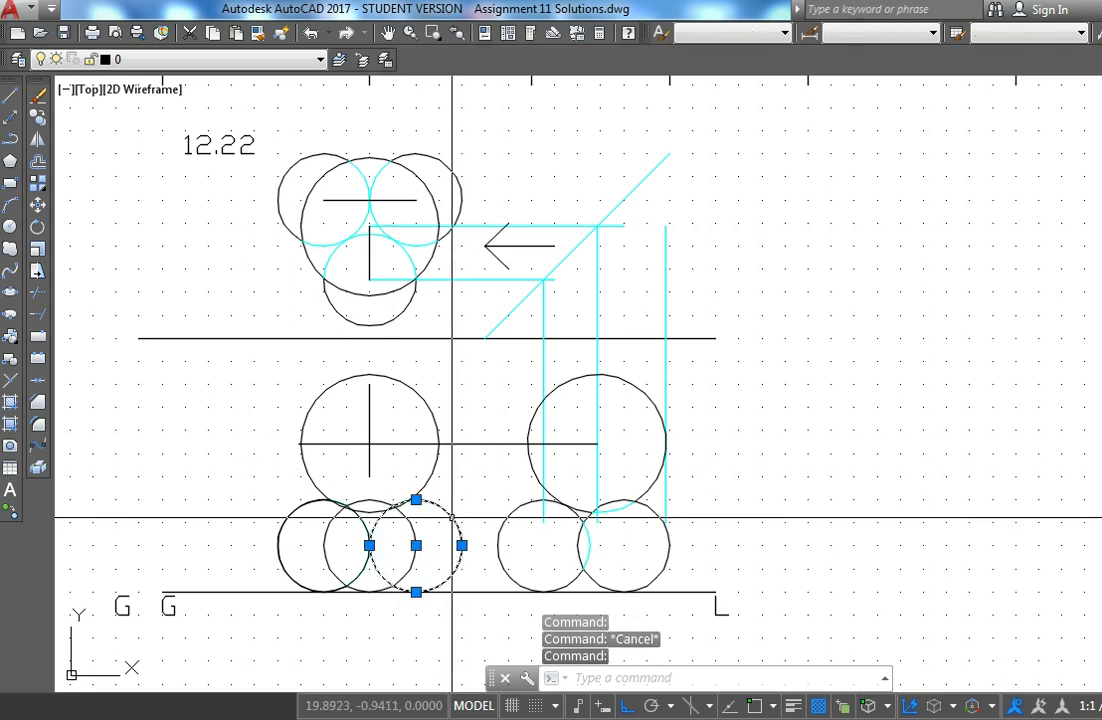
pyautogui.click(300, 512)
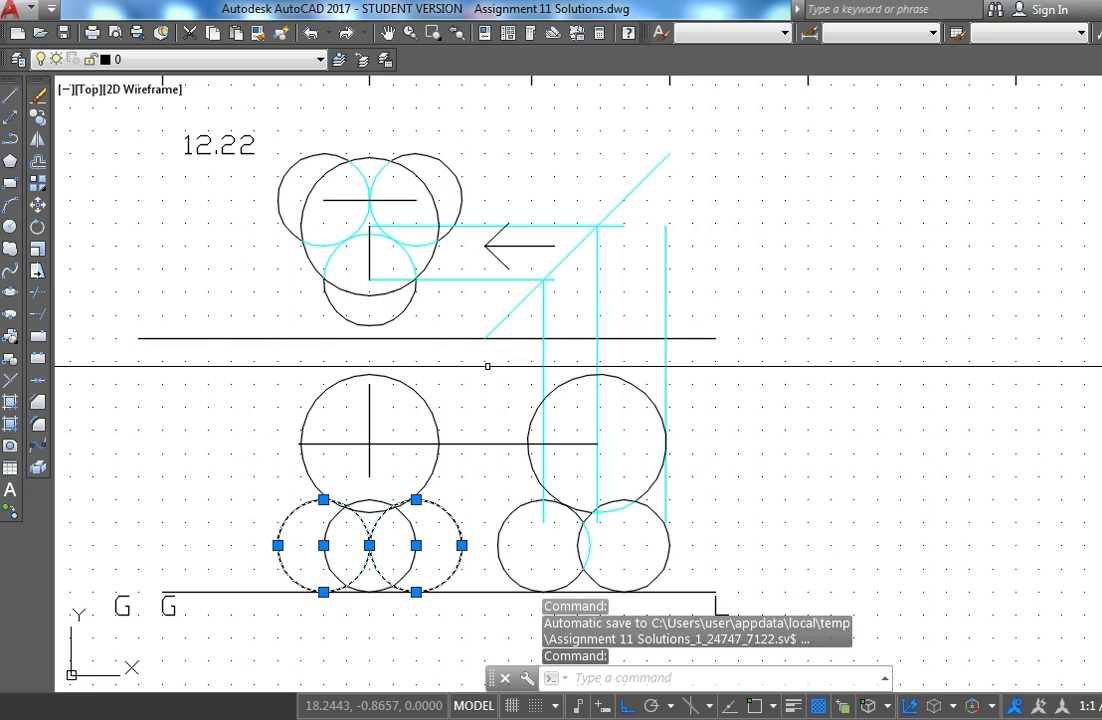
pyautogui.press('Escape')
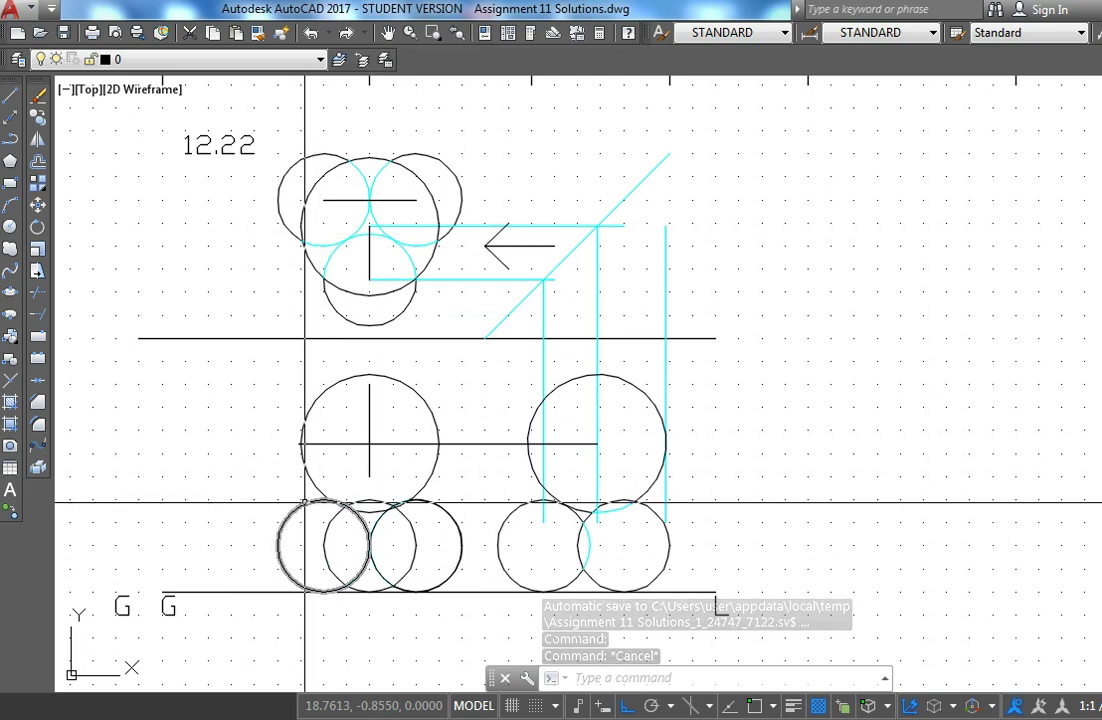
pyautogui.click(305, 502)
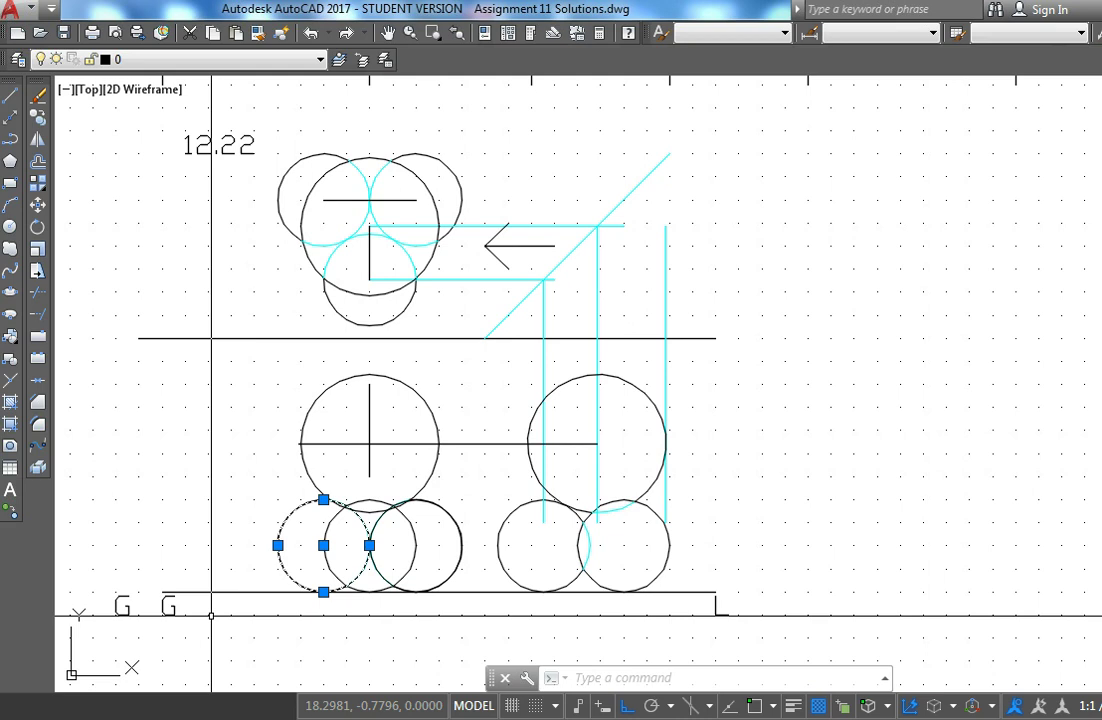
pyautogui.press('Delete')
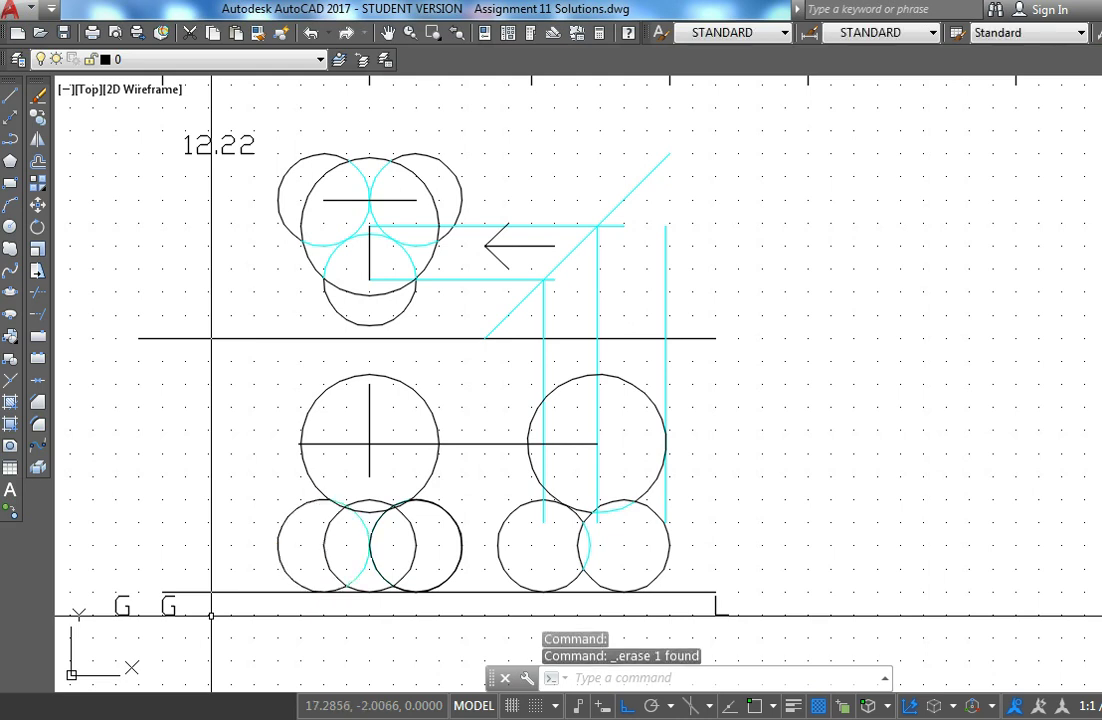
pyautogui.click(378, 567)
# Step: Delete the duplicate bottom-right circle, the front view's centre lines and both top-view centre lines
pyautogui.press('Delete')
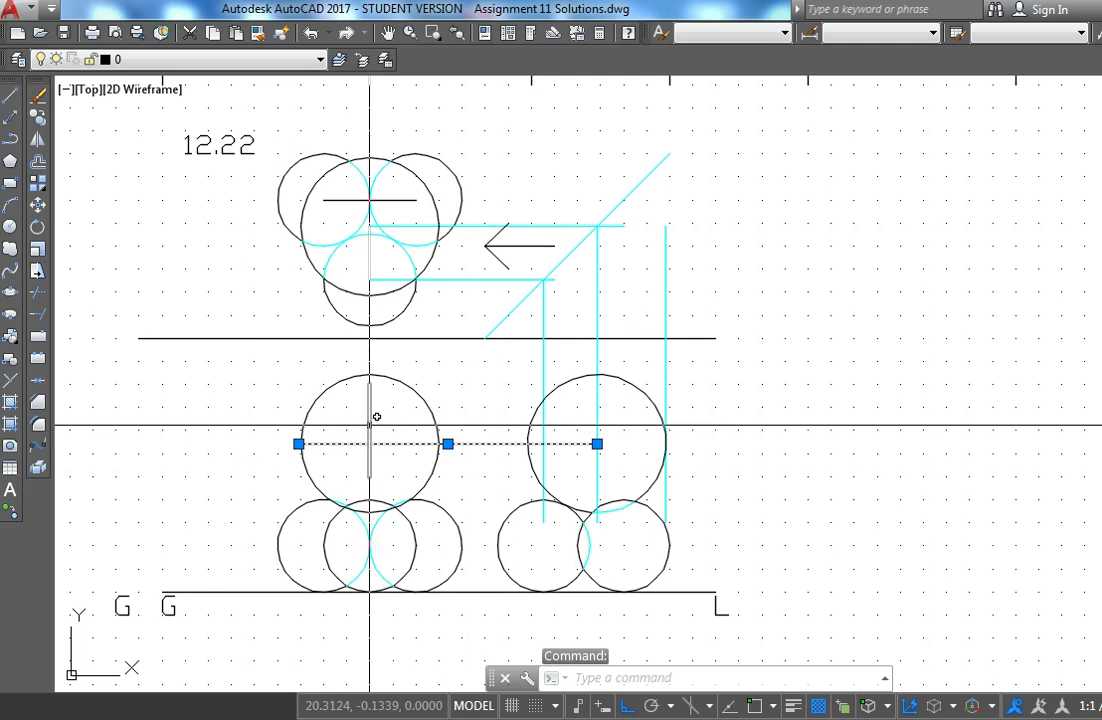
pyautogui.press('Delete')
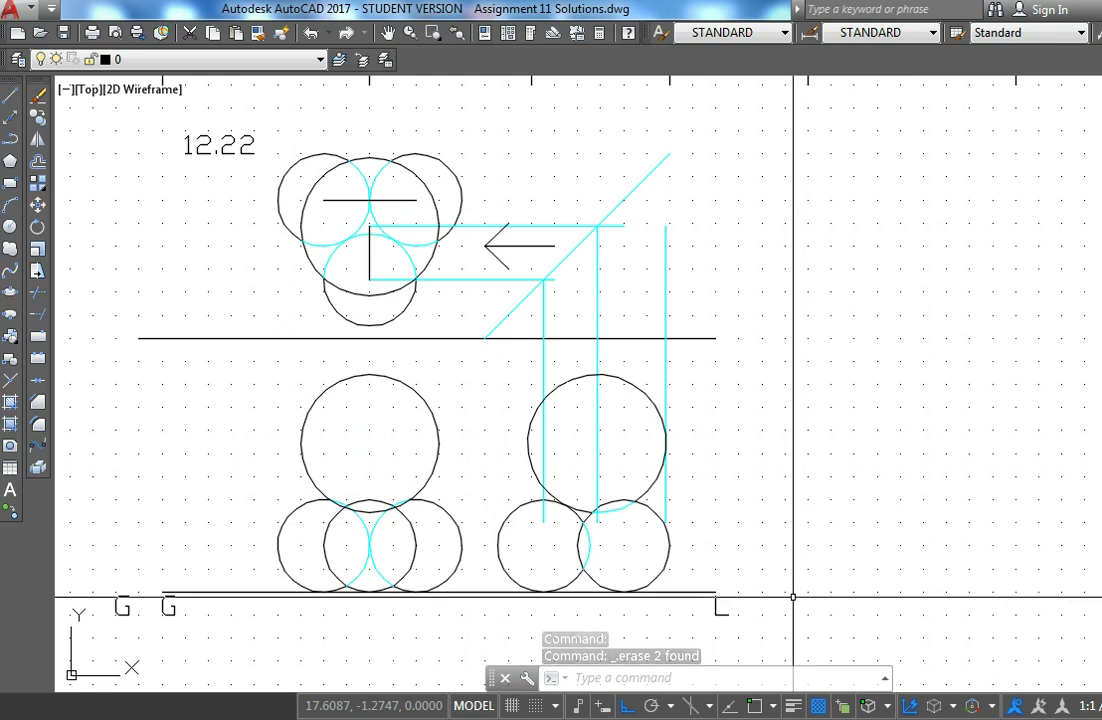
pyautogui.click(369, 252)
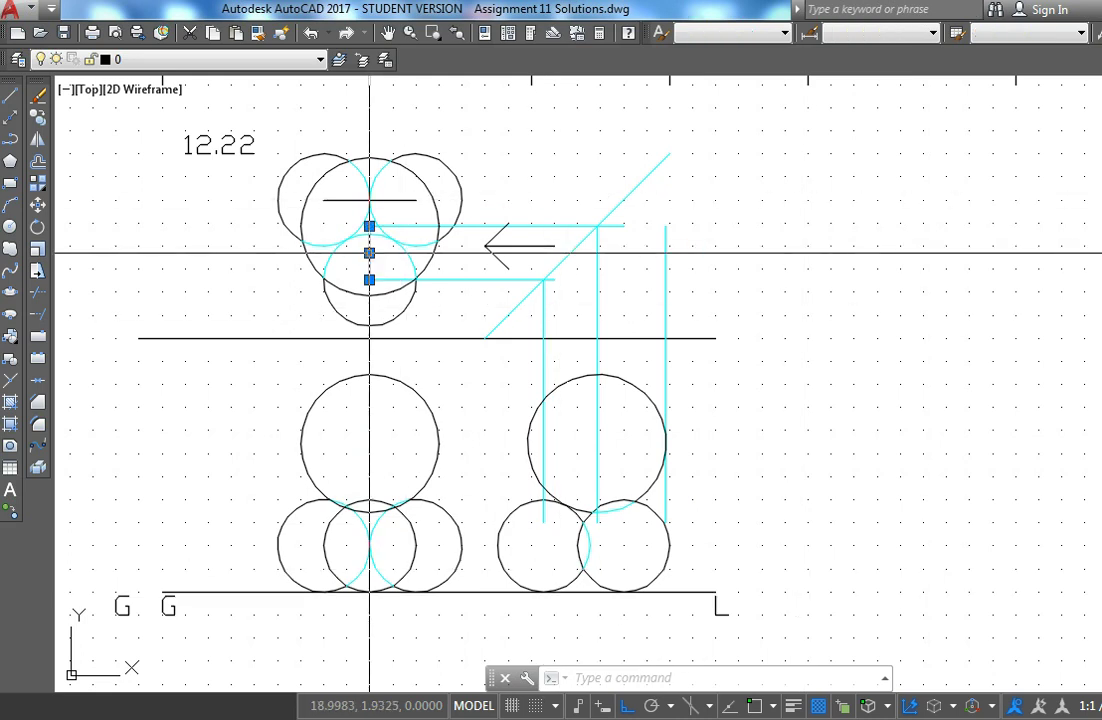
pyautogui.click(405, 199)
pyautogui.press('Delete')
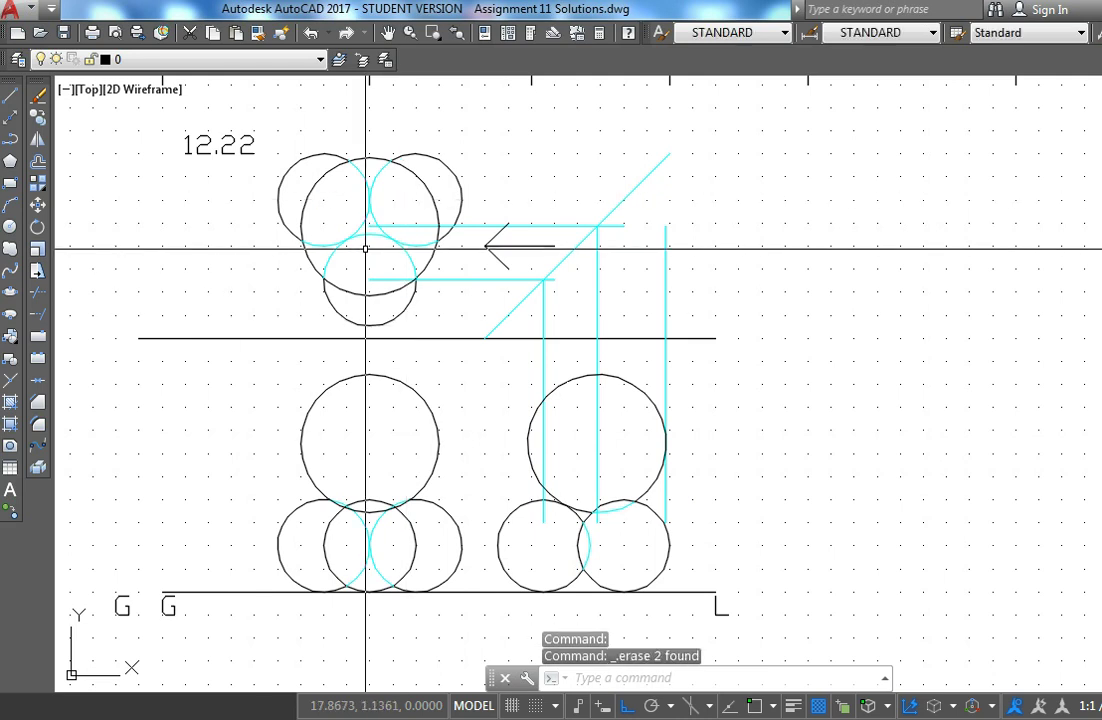
# Step: Window-select and delete the left-pointing arrow
pyautogui.click(478, 191)
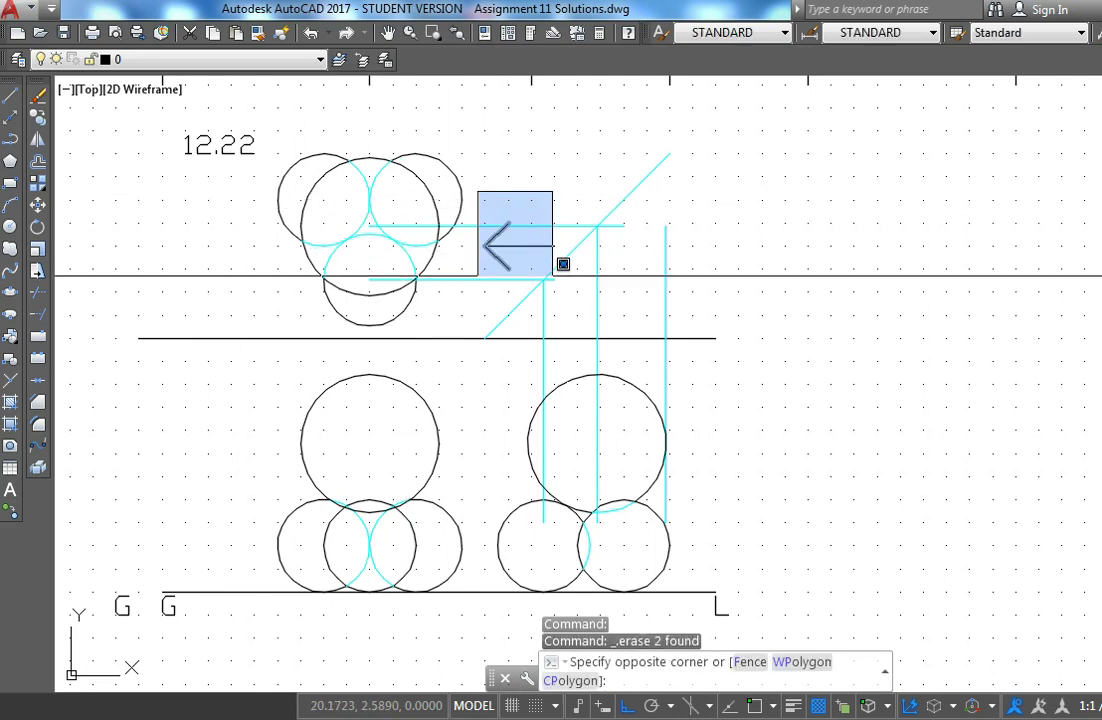
pyautogui.click(563, 276)
pyautogui.press('Delete')
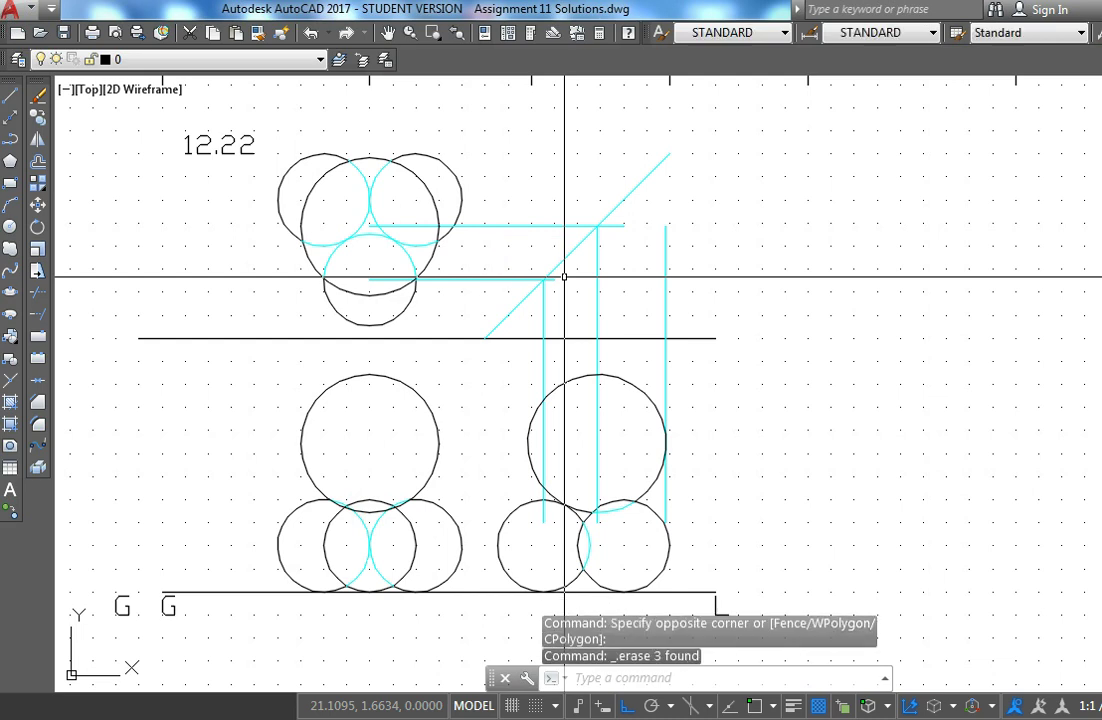